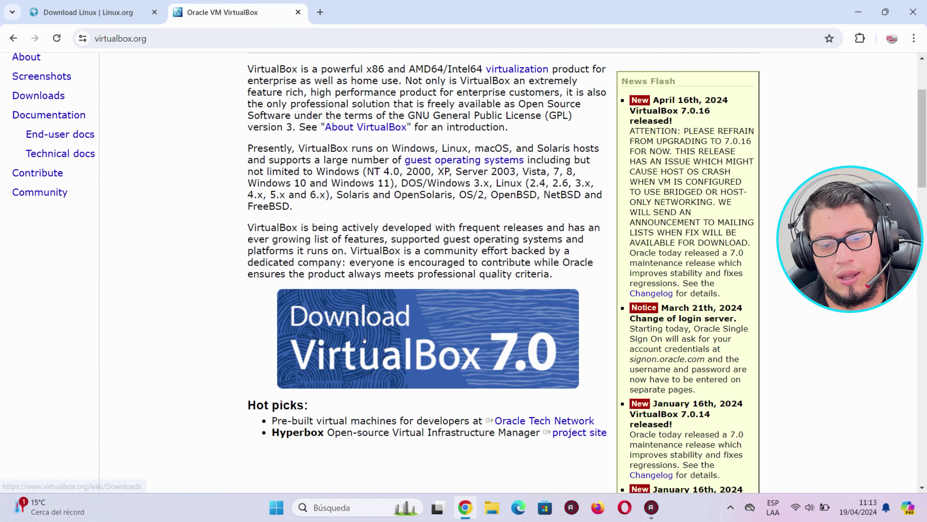
Download the VirtualBox 7.0.16 installer for Windows hosts (106 MB) and launch it.
click(364, 340)
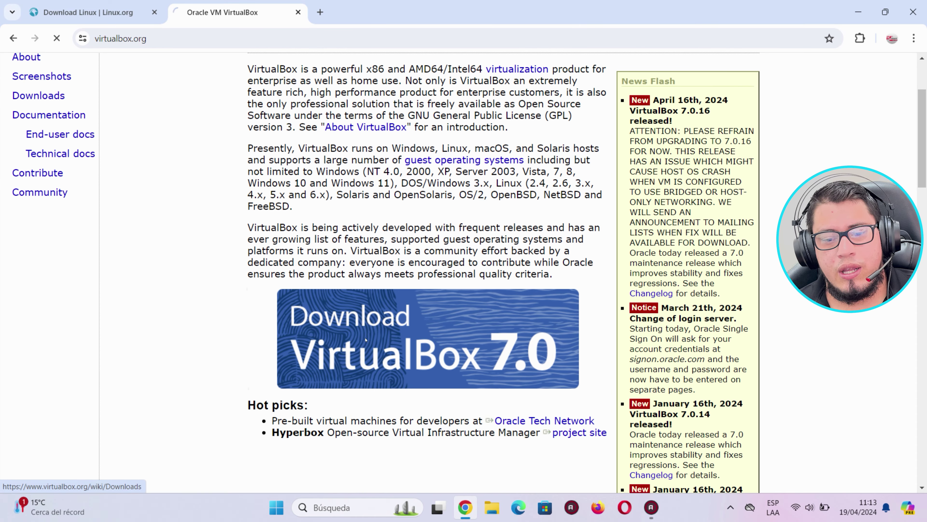
scroll(284, 264, down, 2)
click(284, 264)
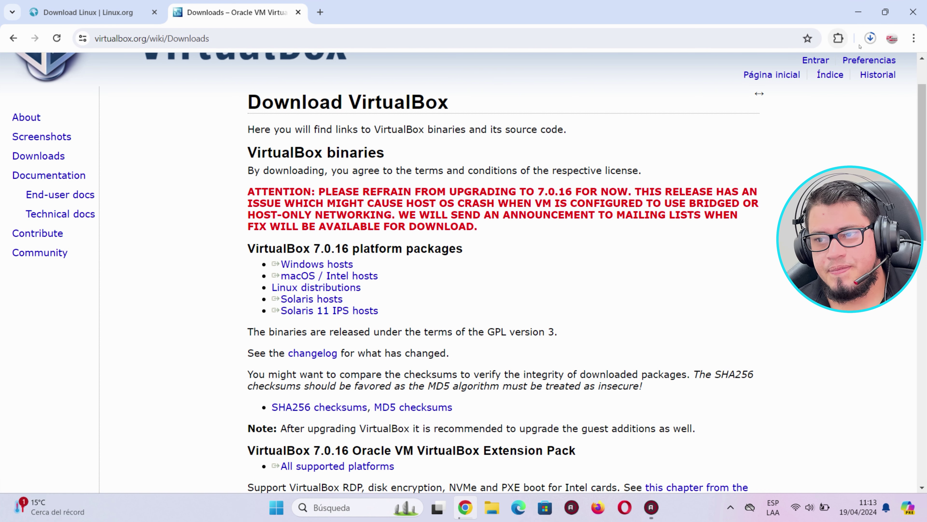
mouse_move(809, 96)
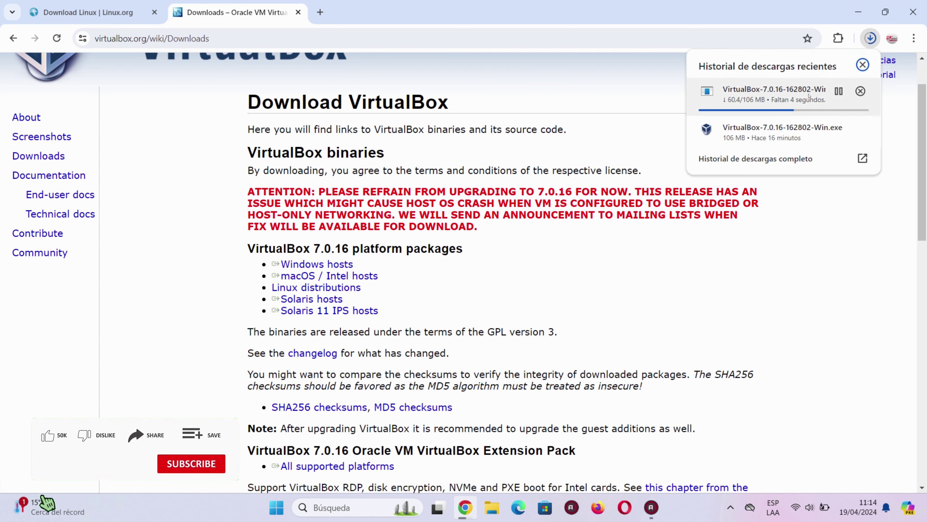
mouse_move(781, 132)
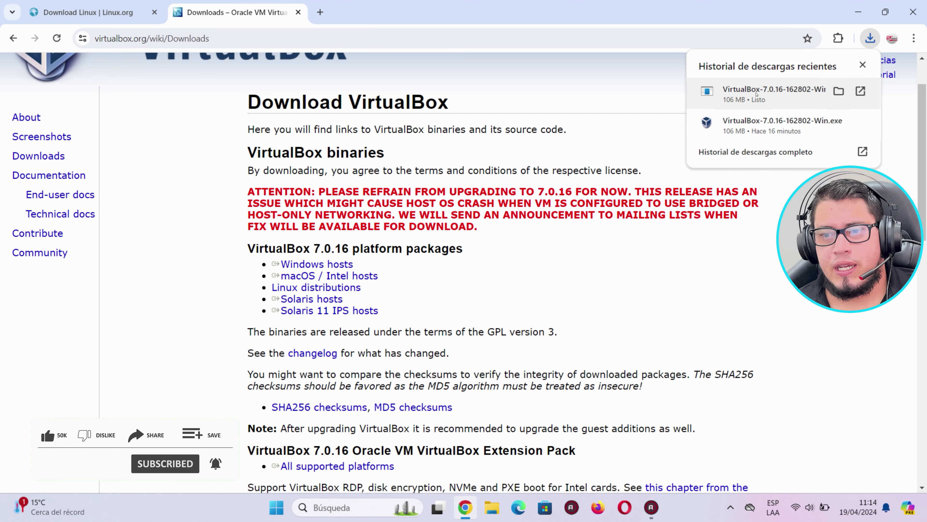
click(858, 12)
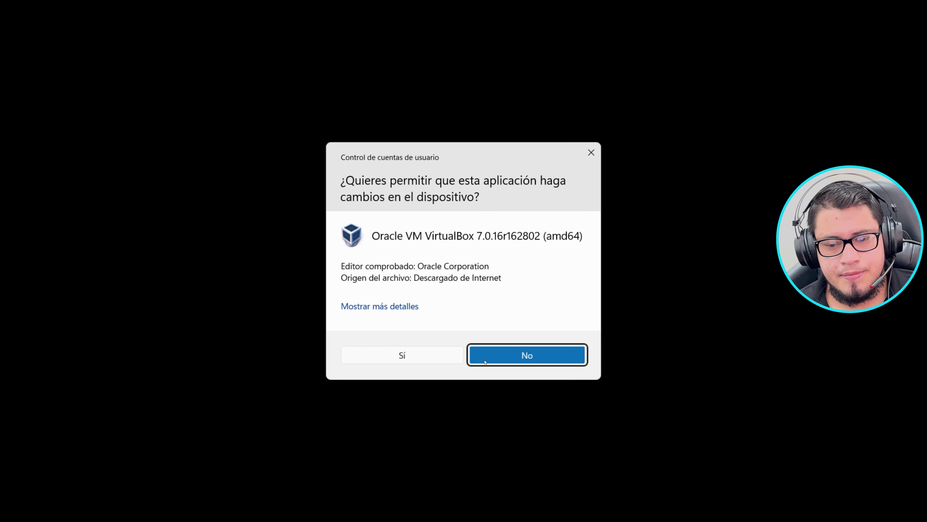
Install VirtualBox 7.0.16 with default features, accepting the network and Python warnings, and launch it.
click(485, 362)
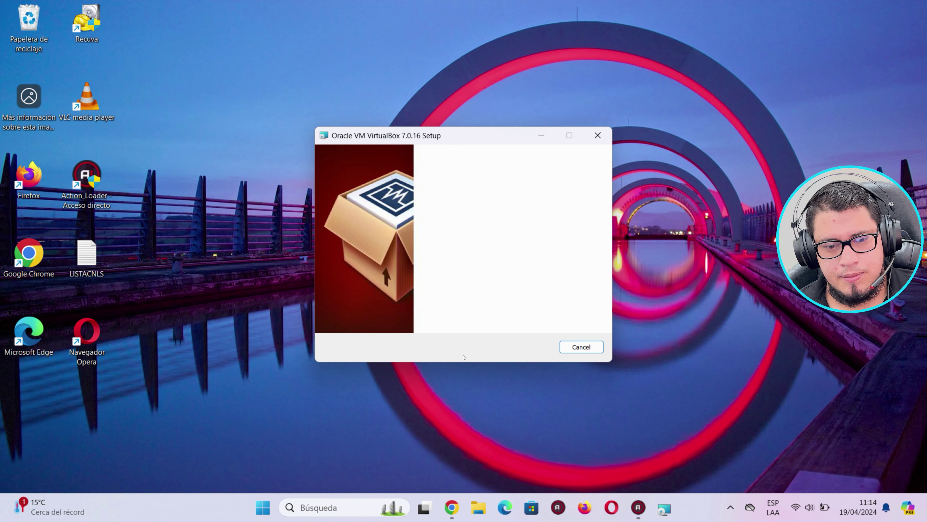
click(528, 348)
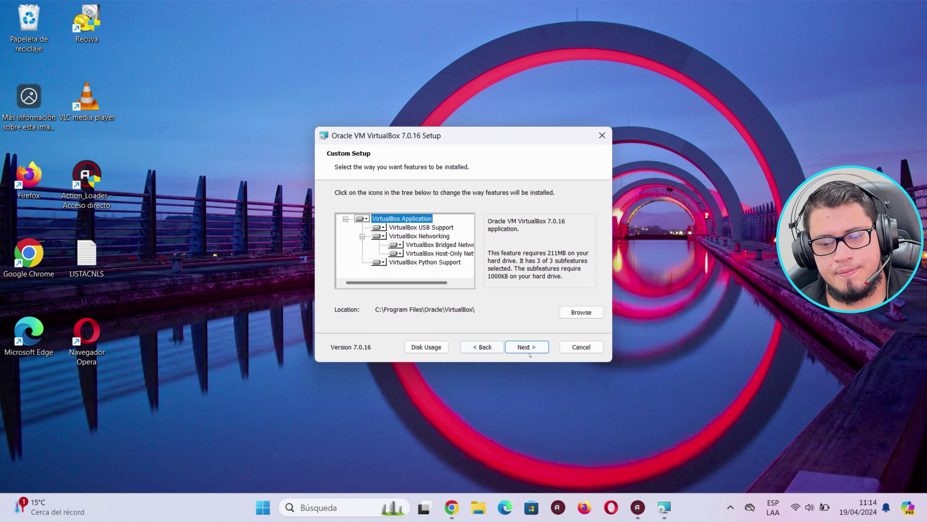
click(528, 348)
click(528, 349)
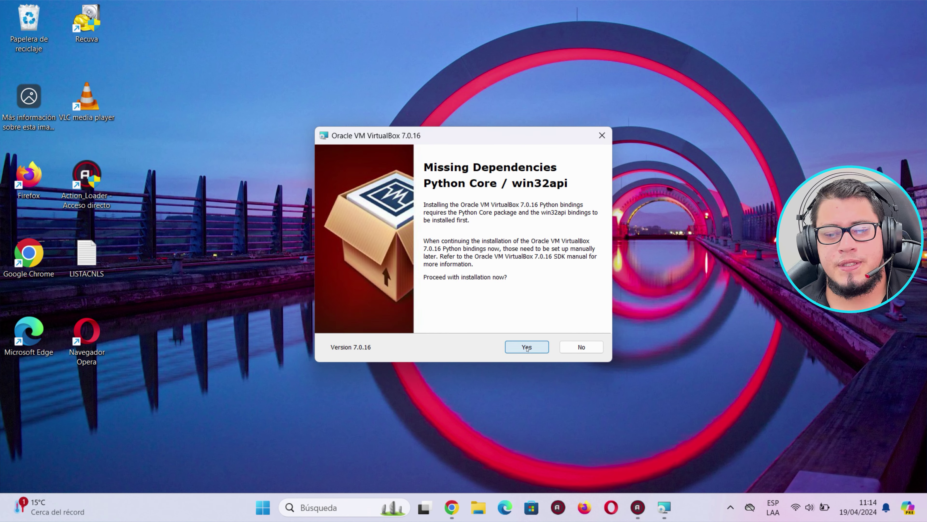
click(527, 349)
click(527, 348)
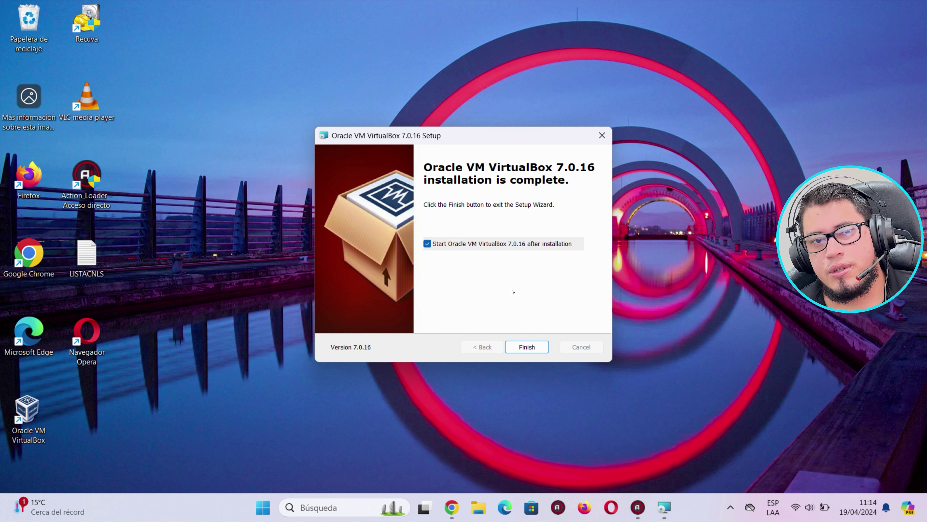
click(520, 349)
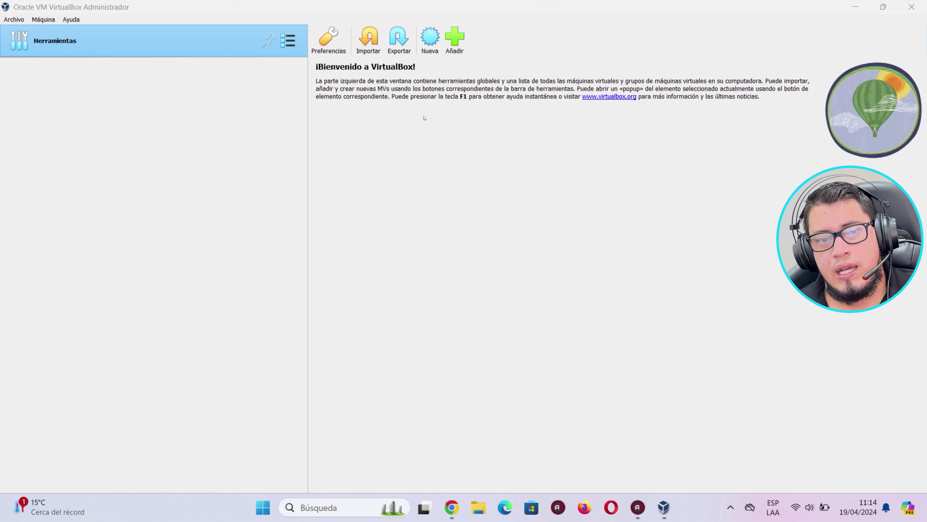
Bring Chrome back and return from the Linux.org page to the Google search results.
click(451, 507)
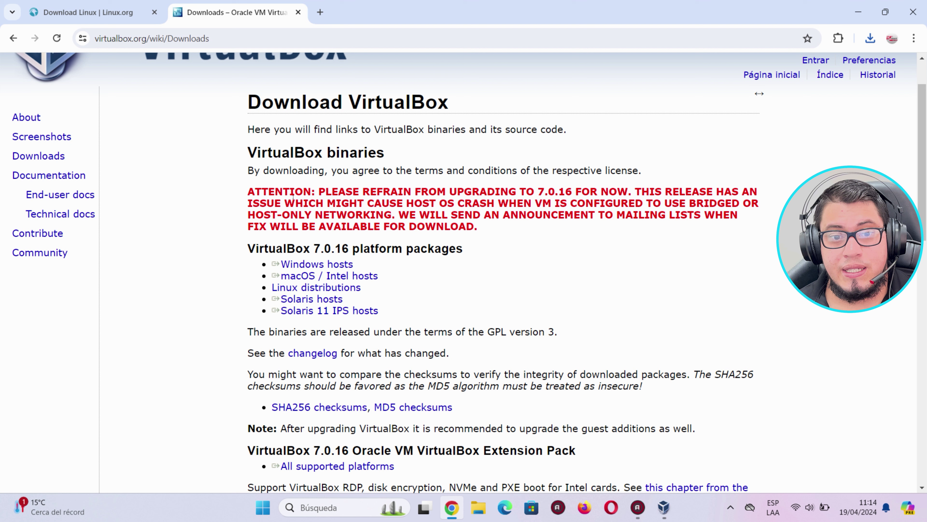
click(91, 12)
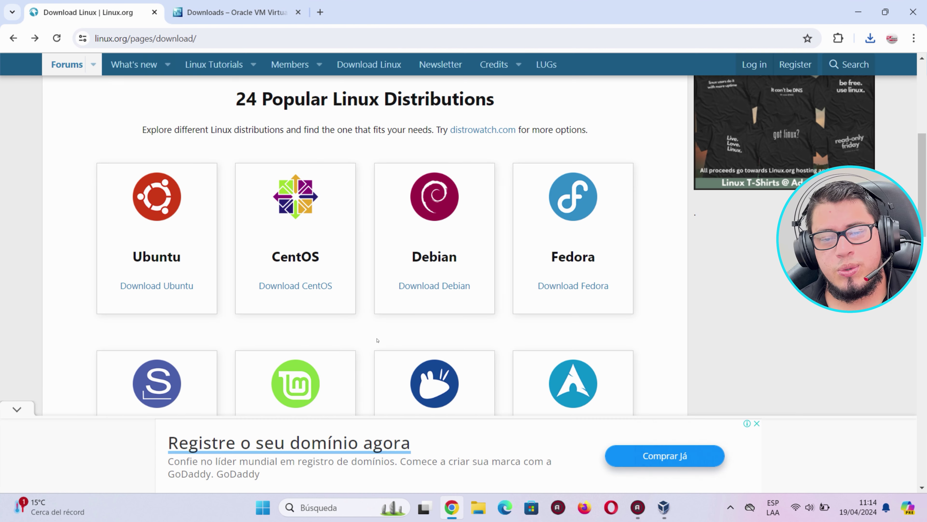
scroll(321, 263, down, 2)
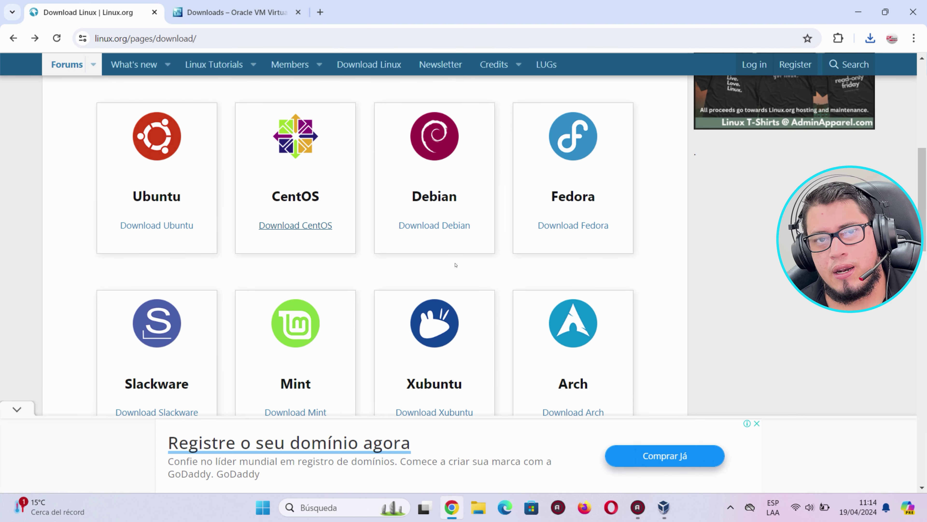
scroll(365, 270, down, 2)
scroll(292, 286, up, 4)
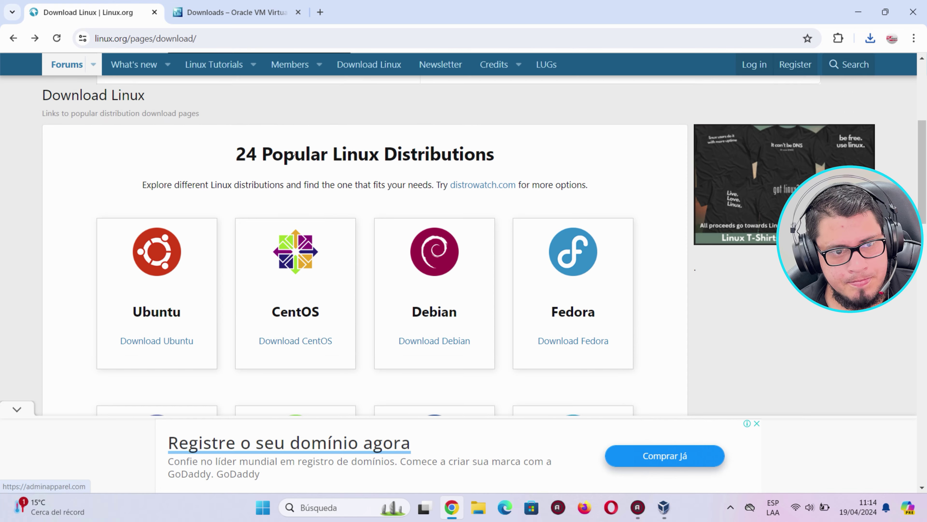
click(134, 38)
click(13, 38)
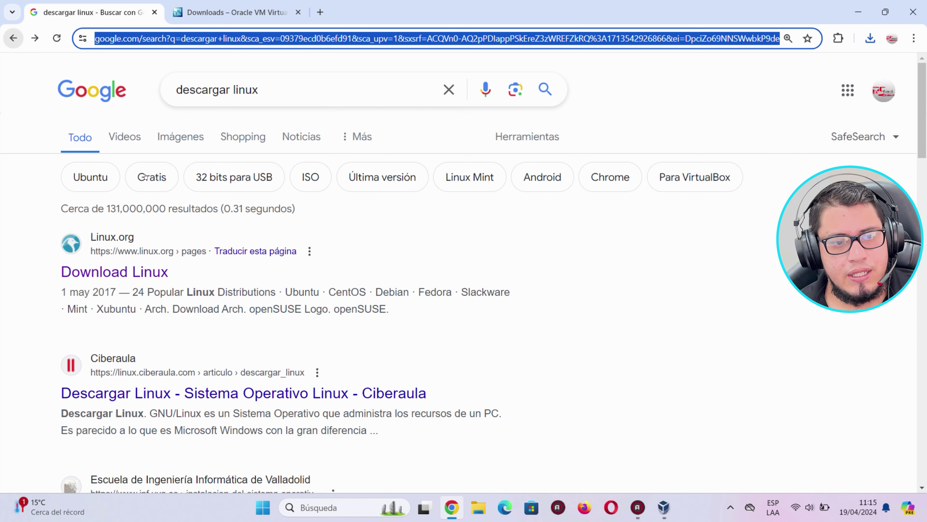
Open Linux.org's Download Linux page and open Ubuntu's download page in a new tab.
scroll(158, 311, down, 2)
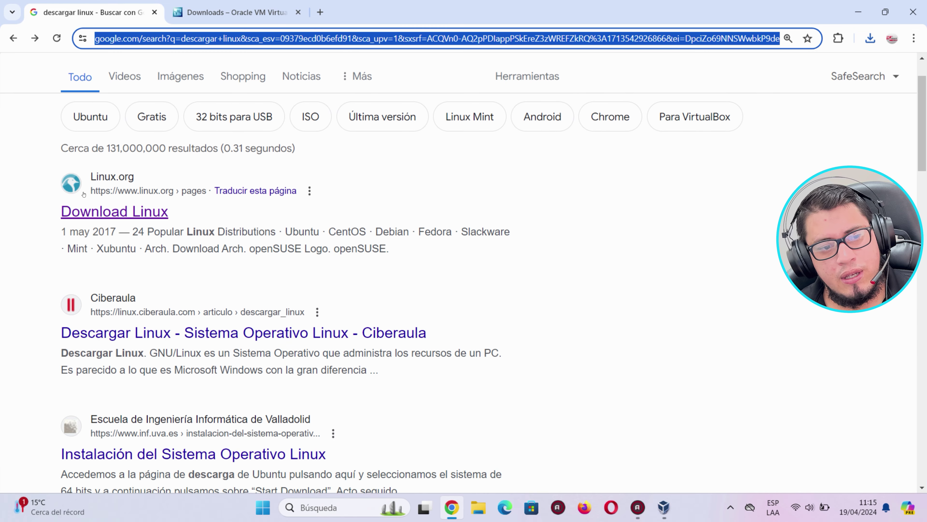
click(116, 208)
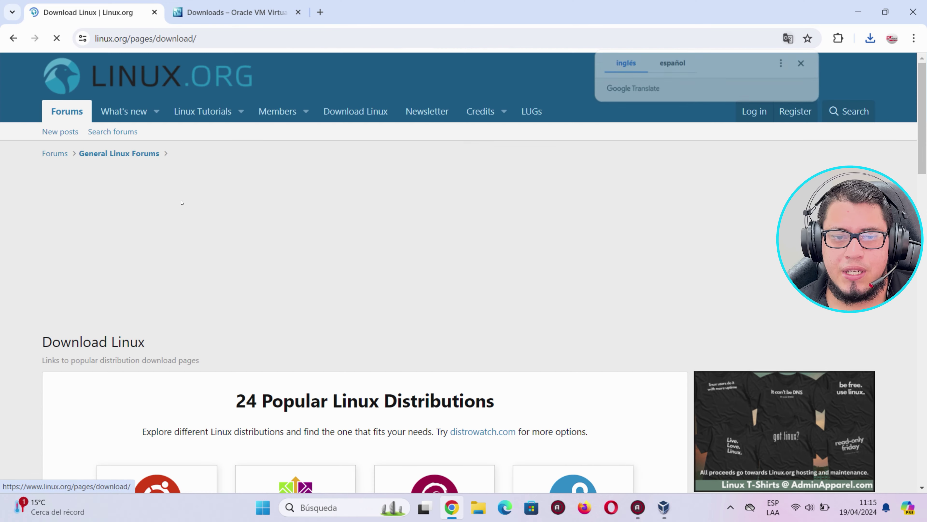
scroll(379, 219, down, 6)
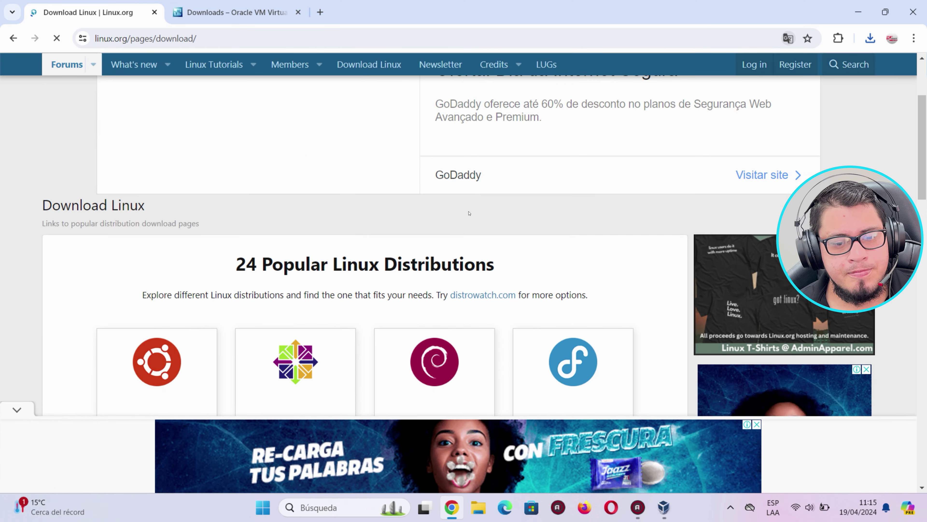
scroll(422, 244, down, 2)
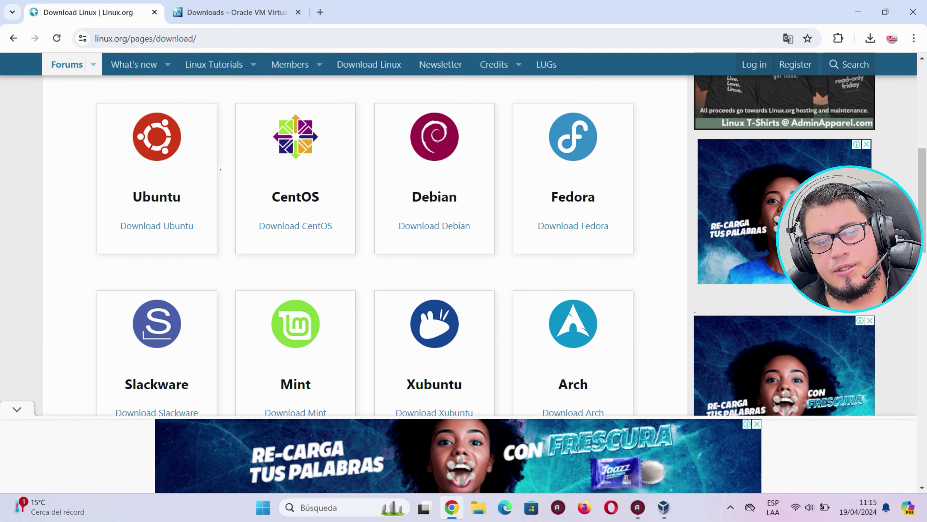
click(150, 226)
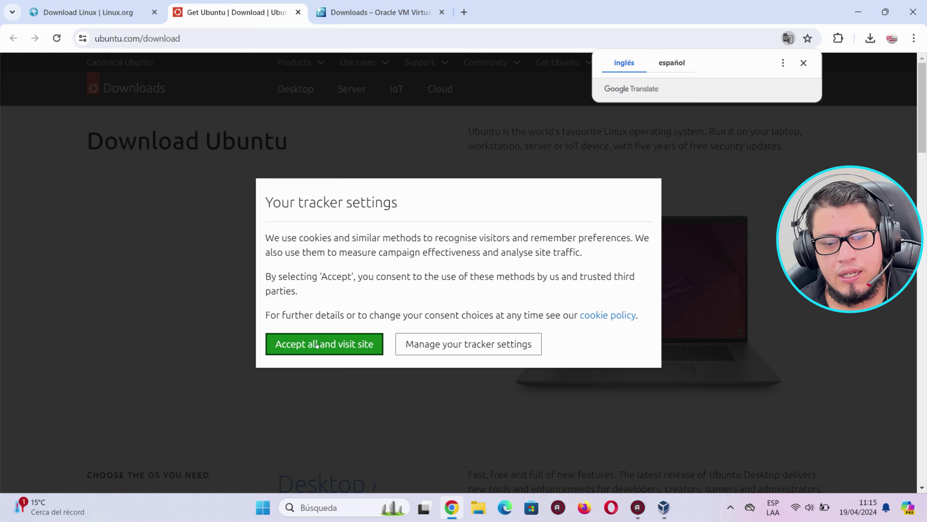
Accept cookies and download the Ubuntu 22.04.4 LTS desktop ISO (4.7 GB).
click(301, 344)
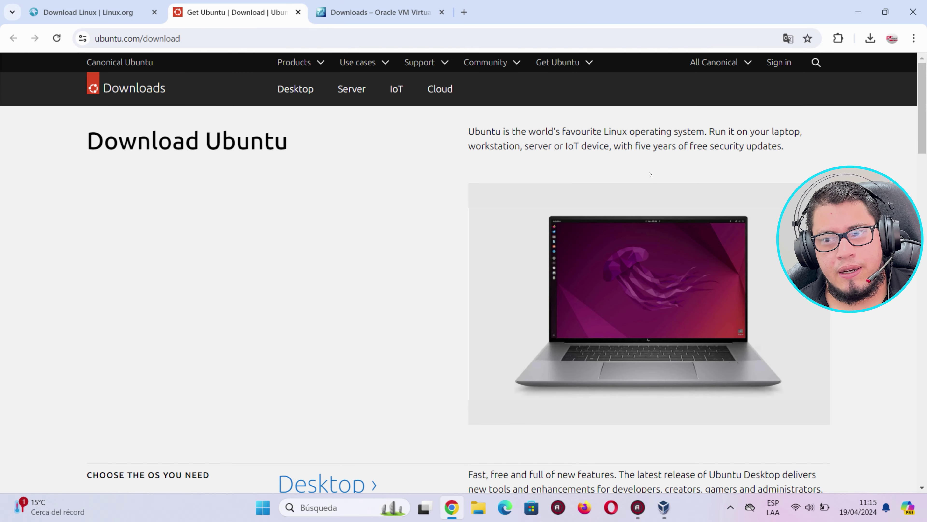
scroll(370, 256, down, 6)
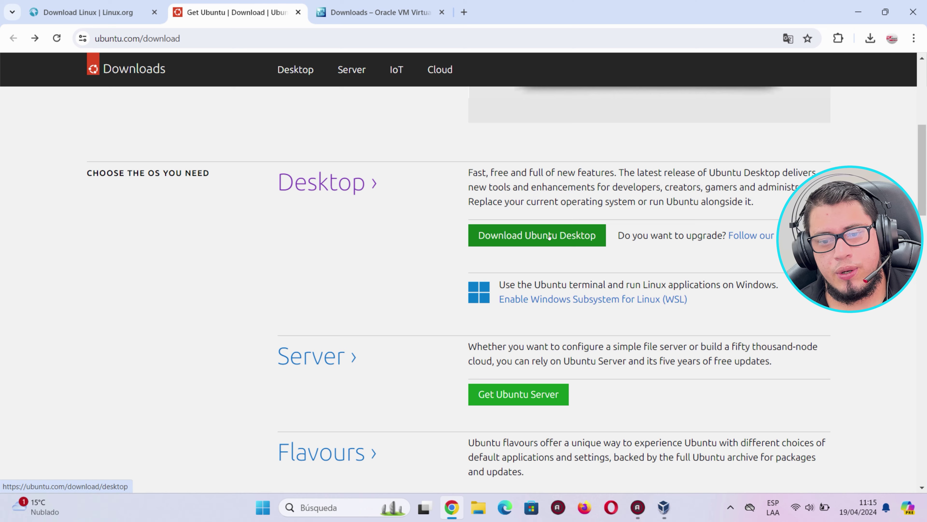
click(522, 235)
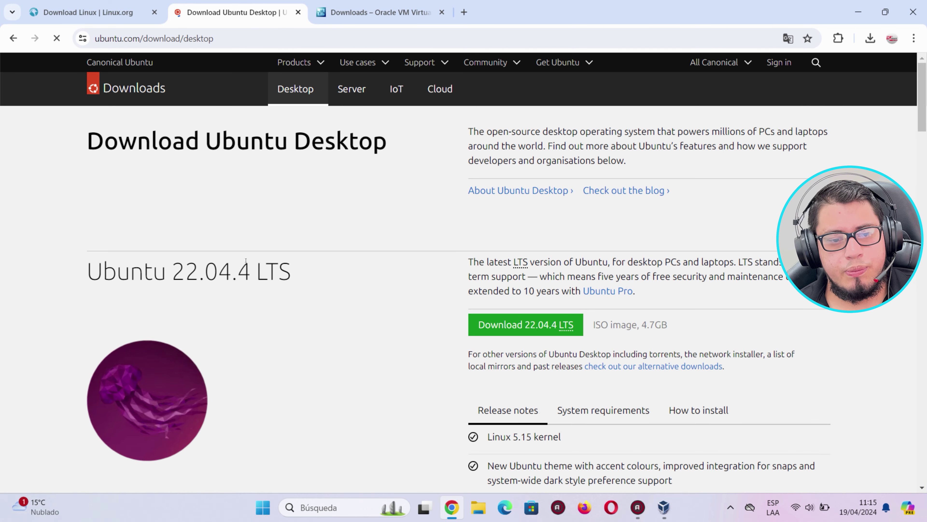
scroll(280, 266, down, 3)
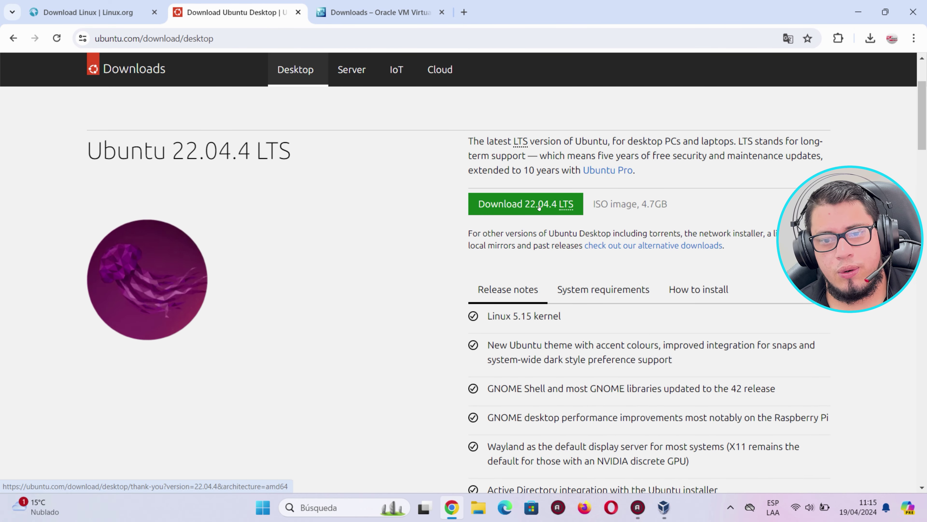
click(555, 205)
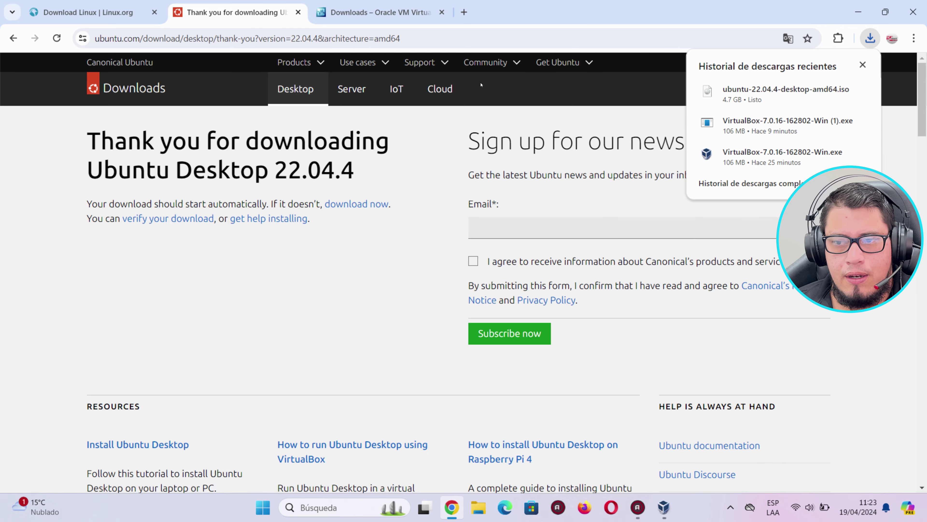
mouse_move(743, 100)
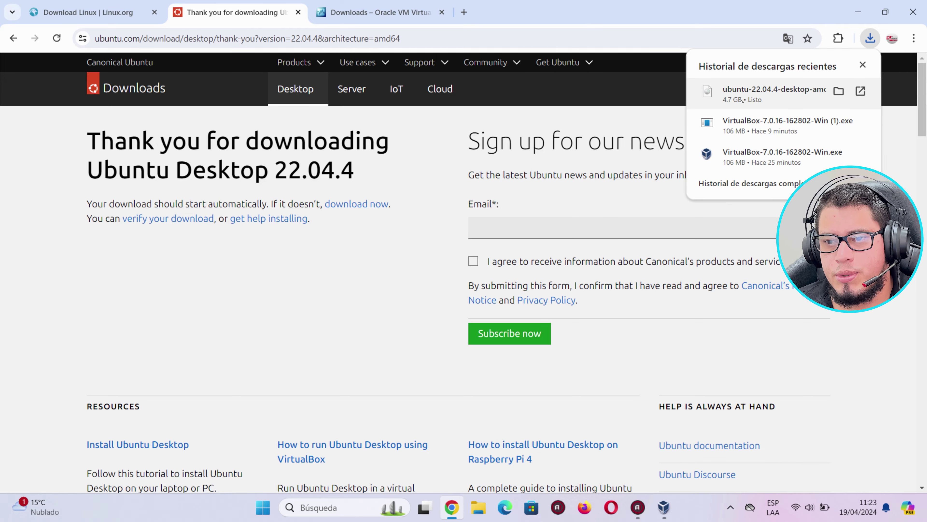
click(858, 13)
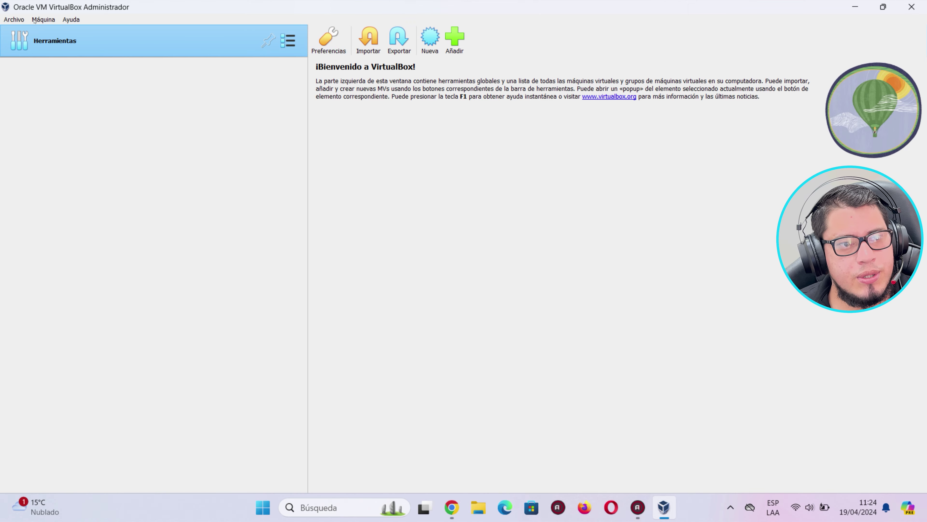
Start a new machine named 'ubuntu', detected as Linux, Ubuntu (64-bit), and open File Explorer.
click(43, 20)
click(44, 31)
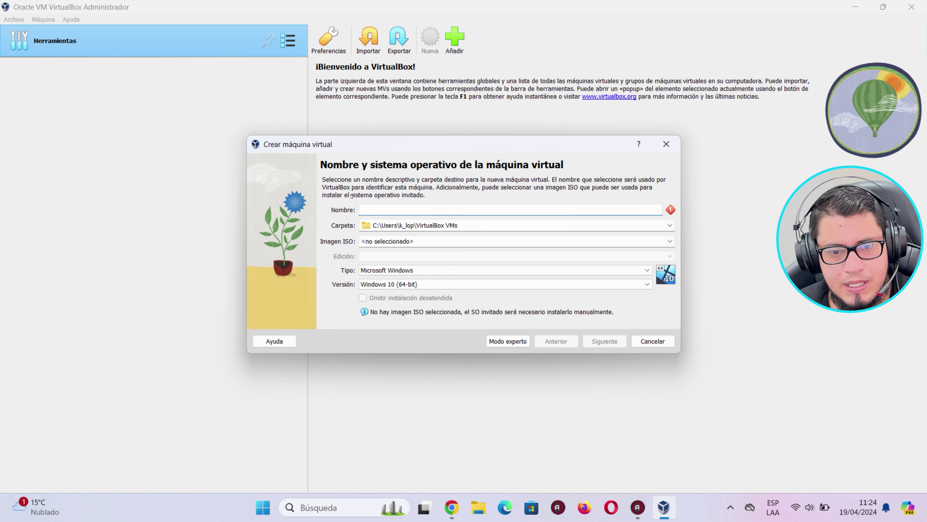
text(ubuntu)
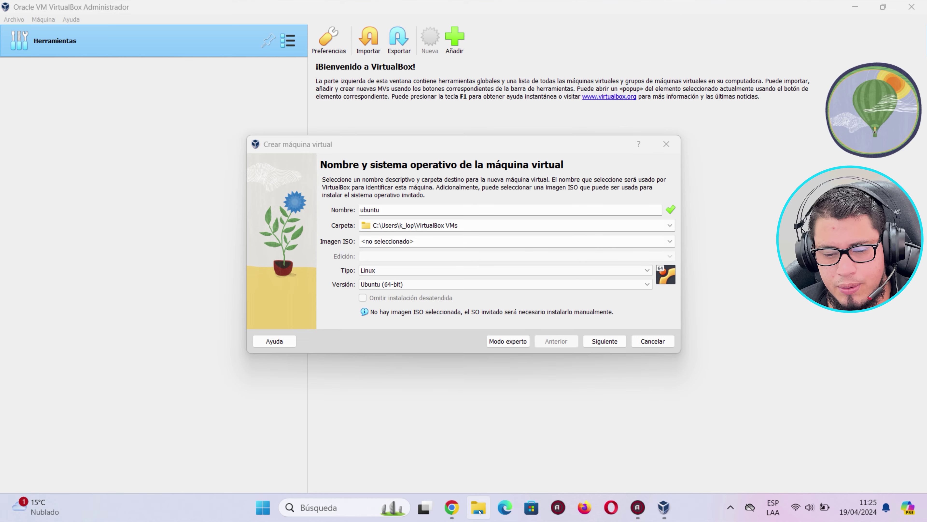
key(super+e)
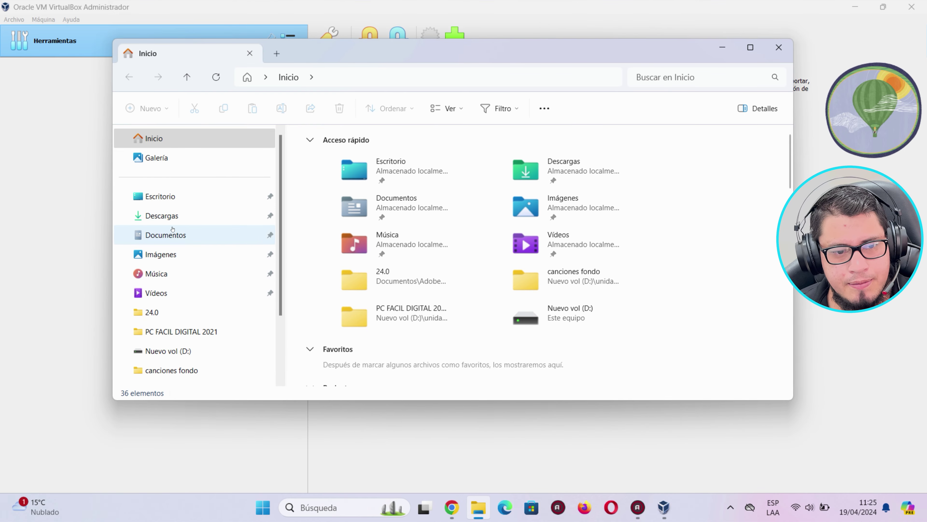
Check the 4.67 GB ubuntu-22.04.4-desktop-amd64 ISO in Descargas, then return to the wizard.
click(165, 216)
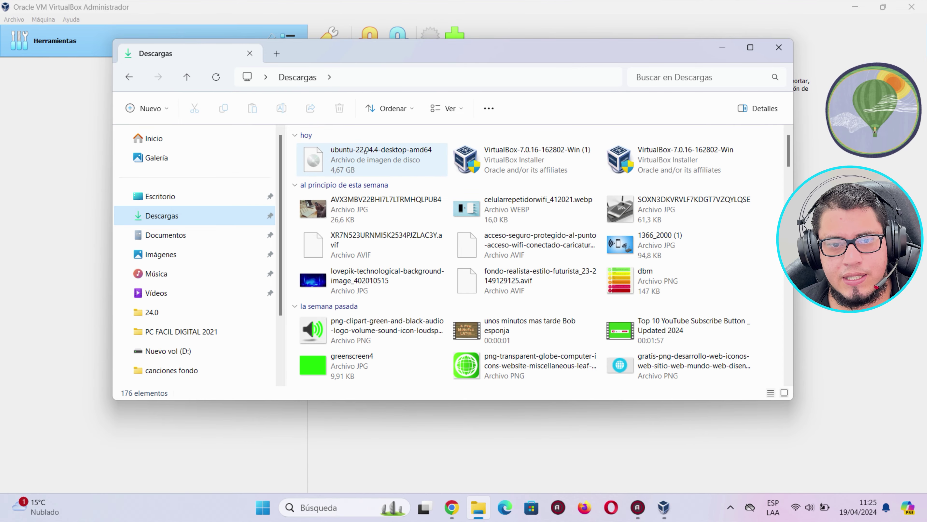
click(379, 155)
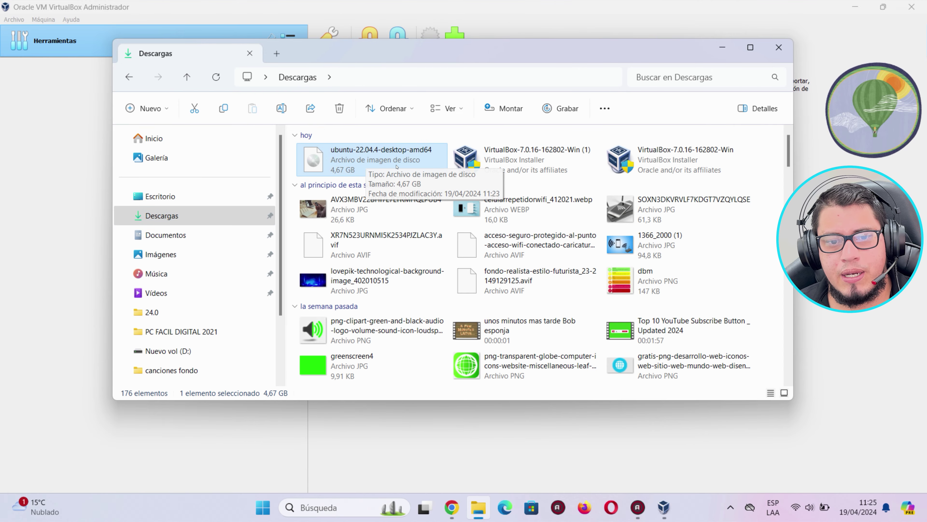
click(695, 6)
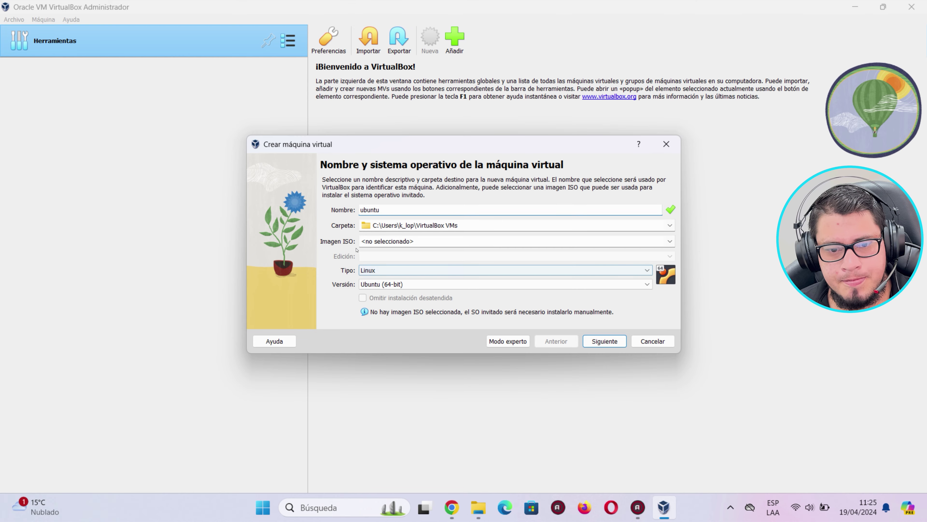
Attach ubuntu-22.04.4-desktop-amd64.iso from Descargas as the ISO image and continue.
click(639, 241)
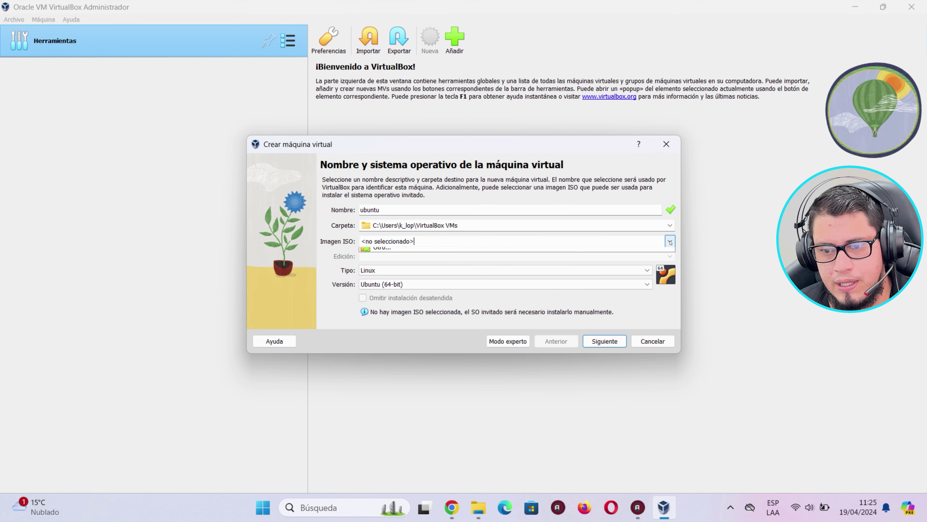
click(400, 263)
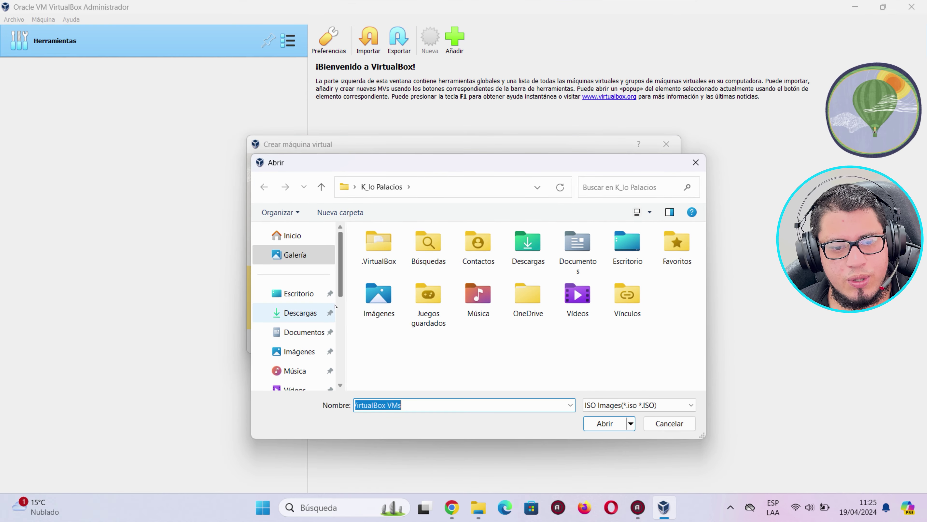
click(298, 312)
click(395, 269)
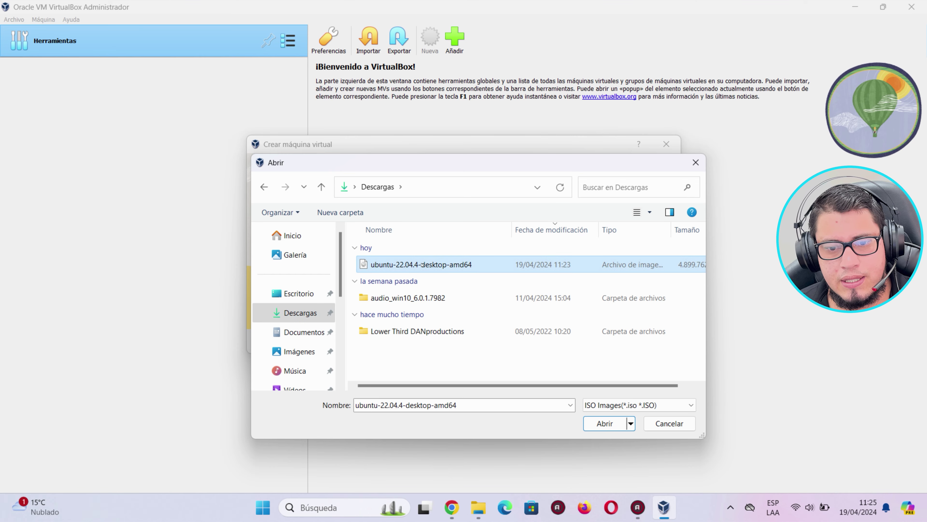
click(605, 423)
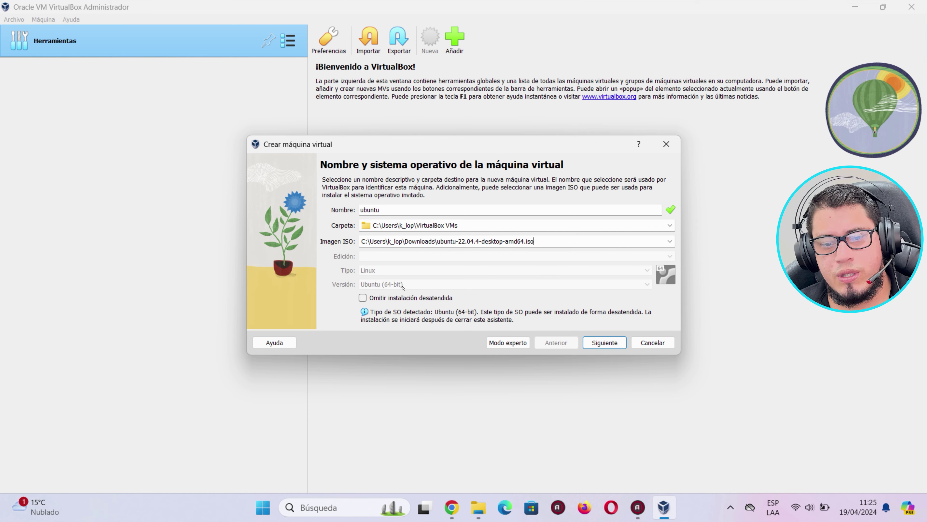
click(604, 342)
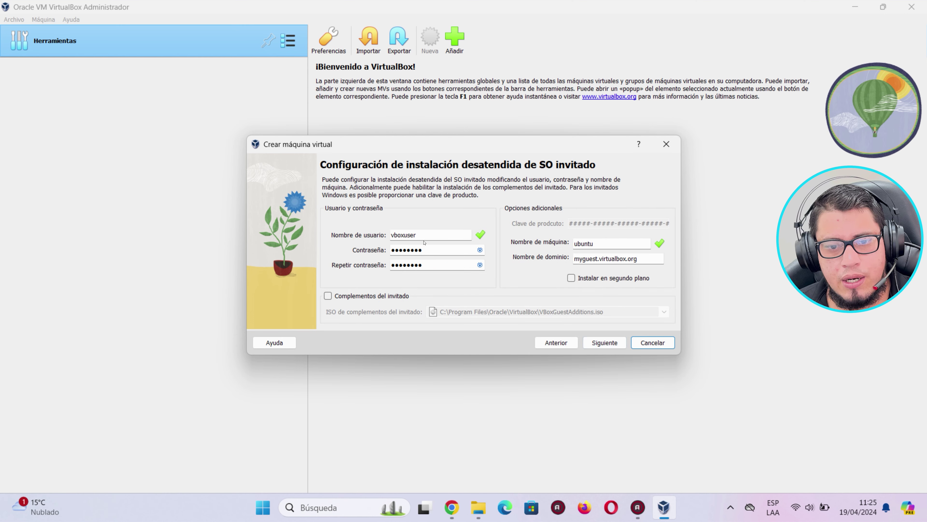
Replace the default user name with a custom one and enter a five-character password twice.
double_click(407, 231)
key(Caps_Lock)
text(Pc)
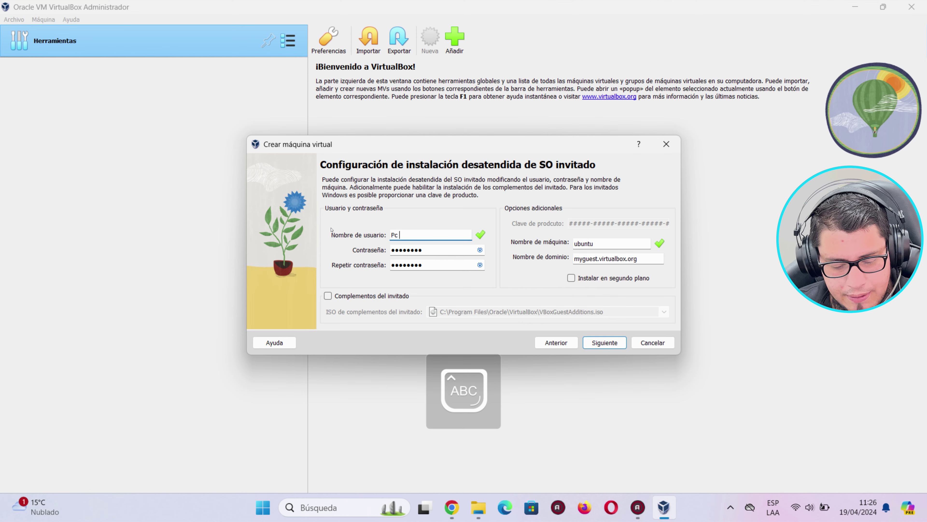
text( Facil Digital)
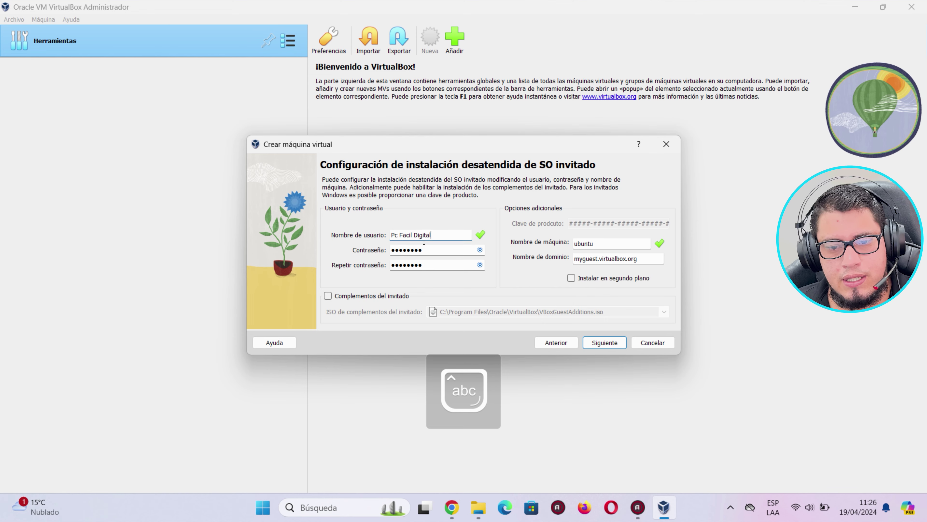
key(Tab)
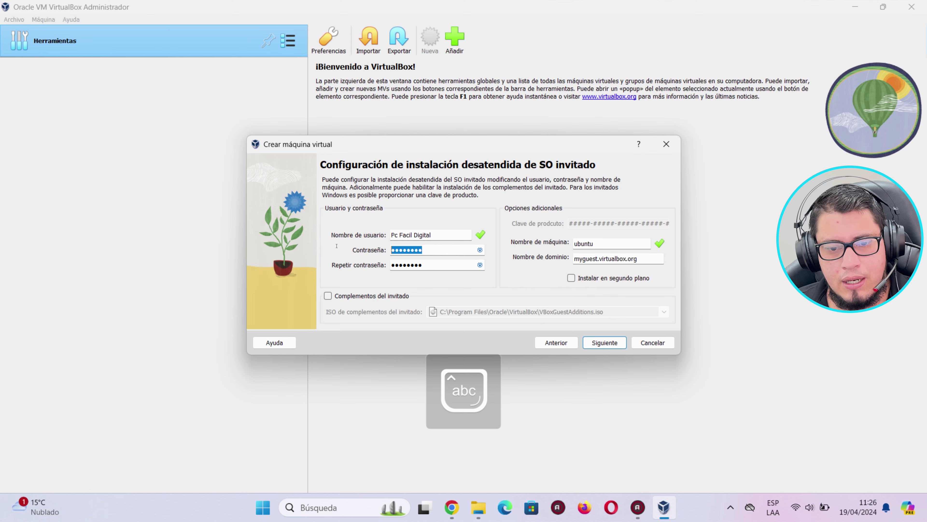
text(12345)
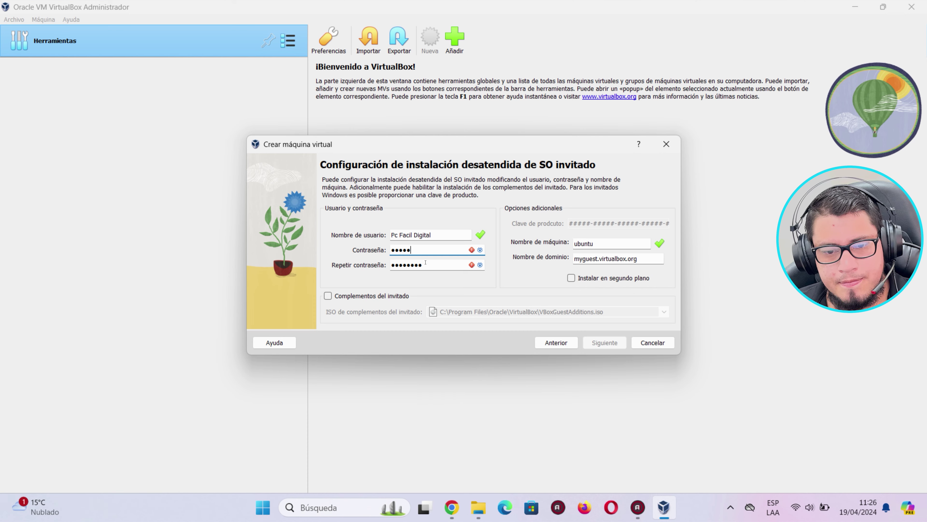
key(Tab)
text(12345)
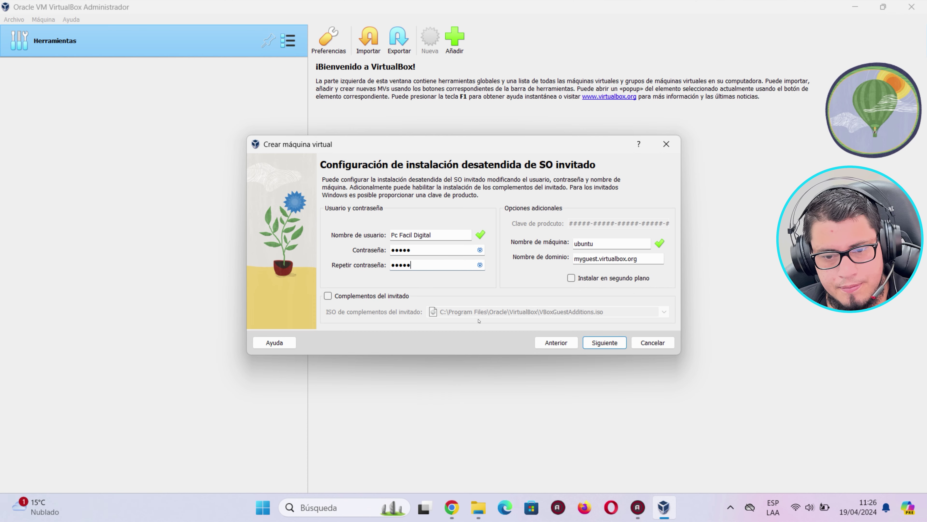
On the Hardware page, set Memoria base to 8192 MB and Procesadores to 6 CPUs.
click(598, 340)
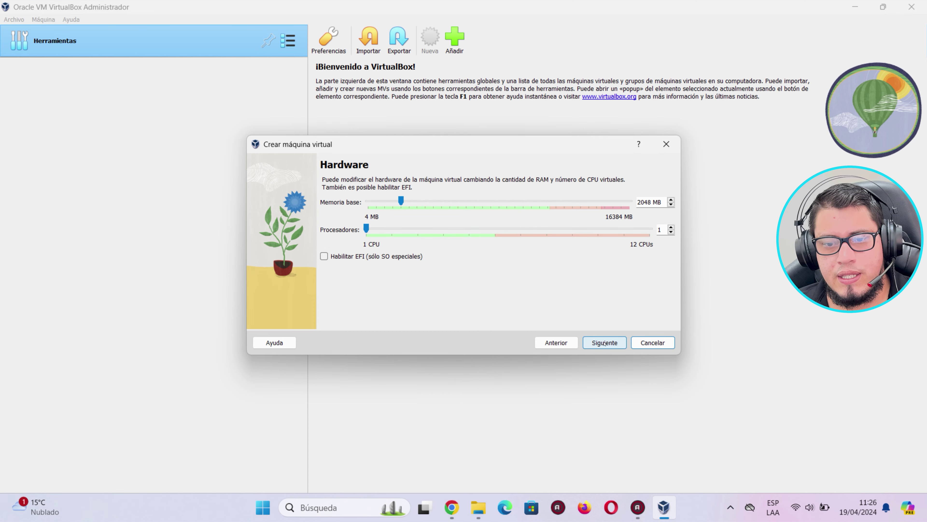
drag(402, 202, 636, 203)
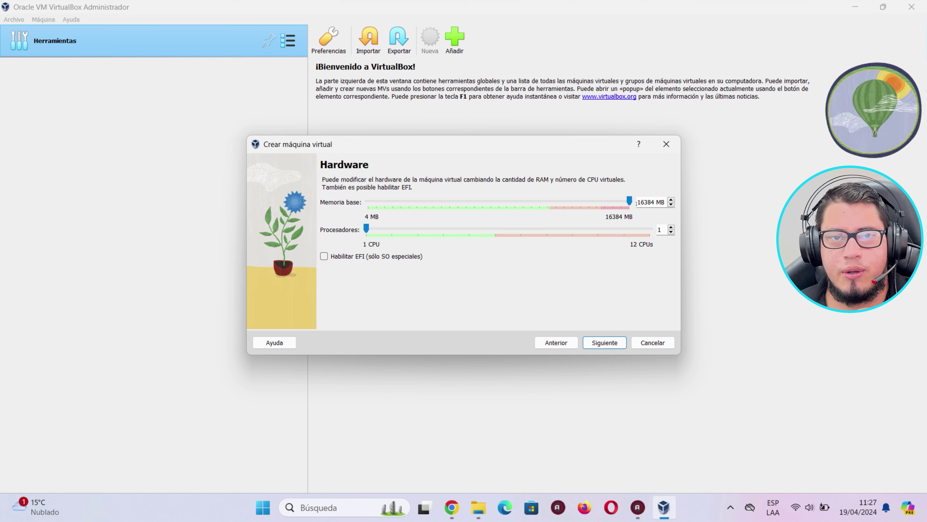
click(611, 200)
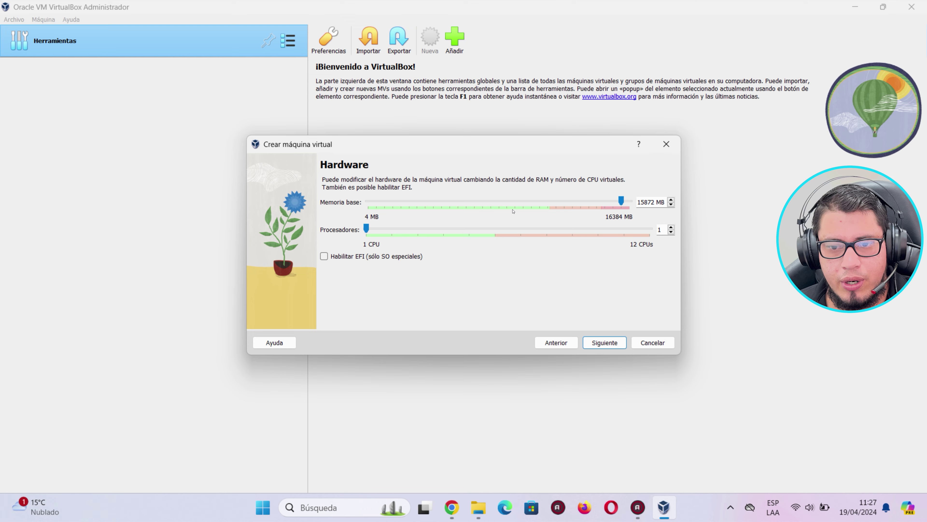
click(551, 212)
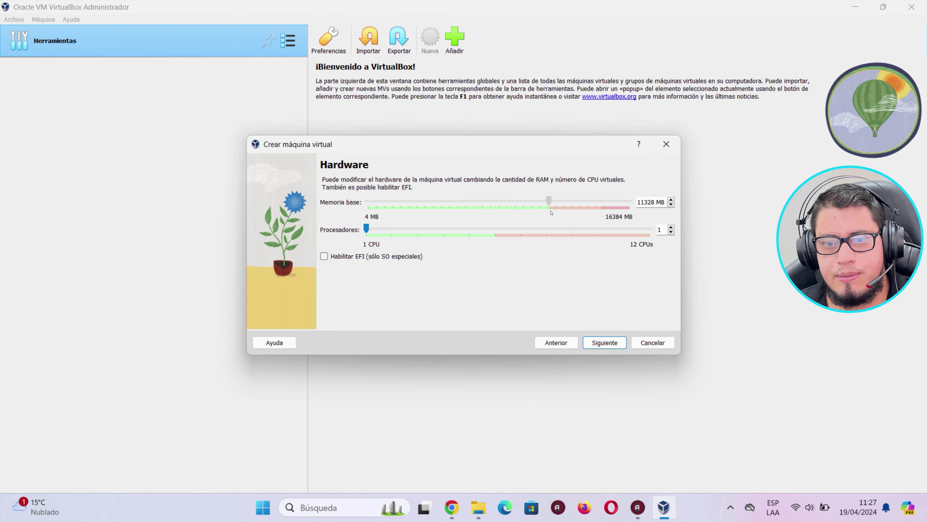
drag(549, 200, 644, 210)
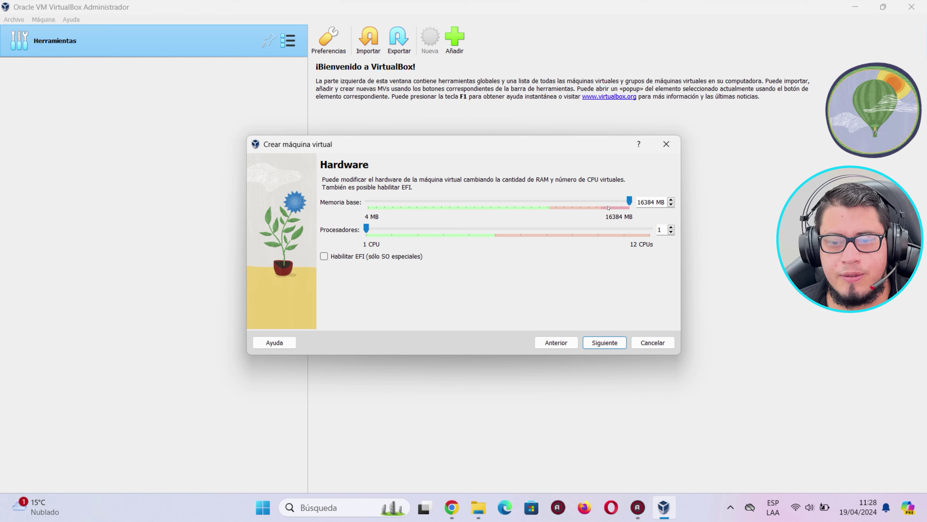
drag(626, 203, 495, 203)
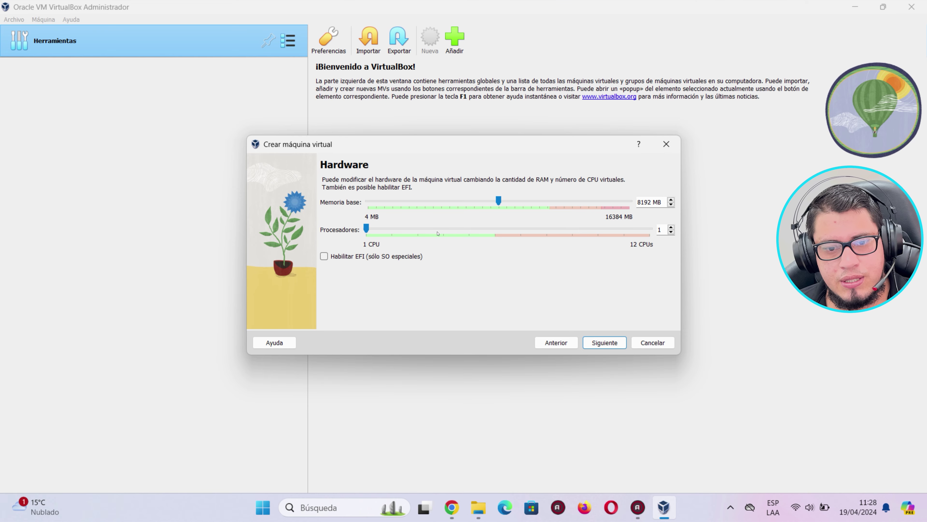
drag(367, 230, 495, 229)
drag(619, 235, 495, 229)
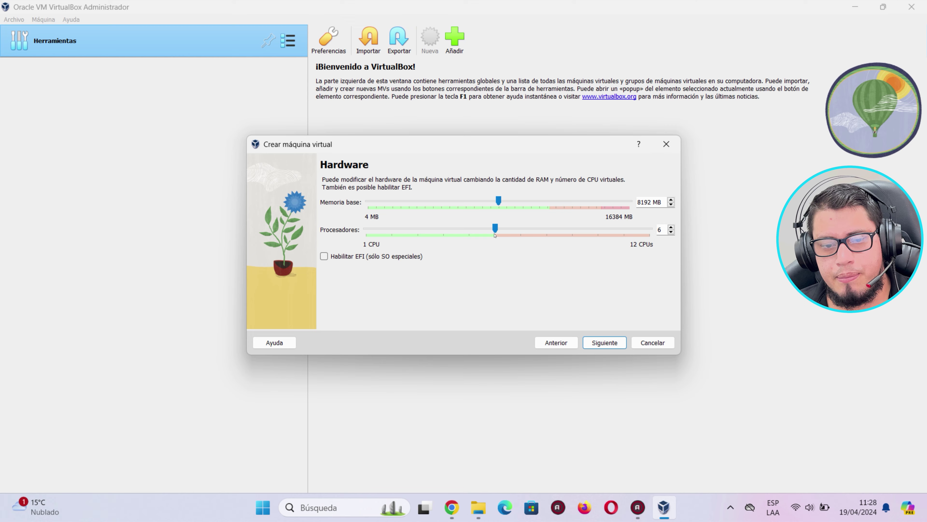
Give the new ubuntu VM a 30 GB virtual hard disk and advance to the Resumen page.
click(604, 343)
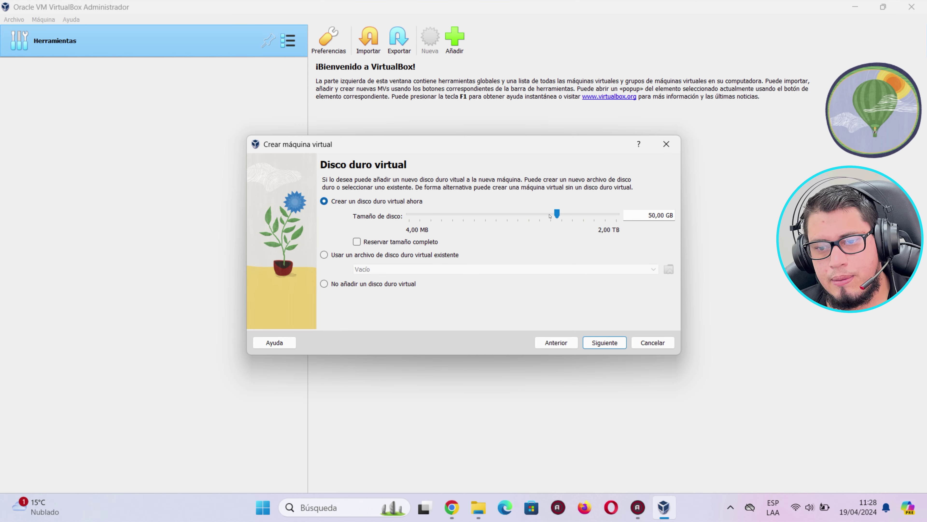
drag(546, 216, 553, 216)
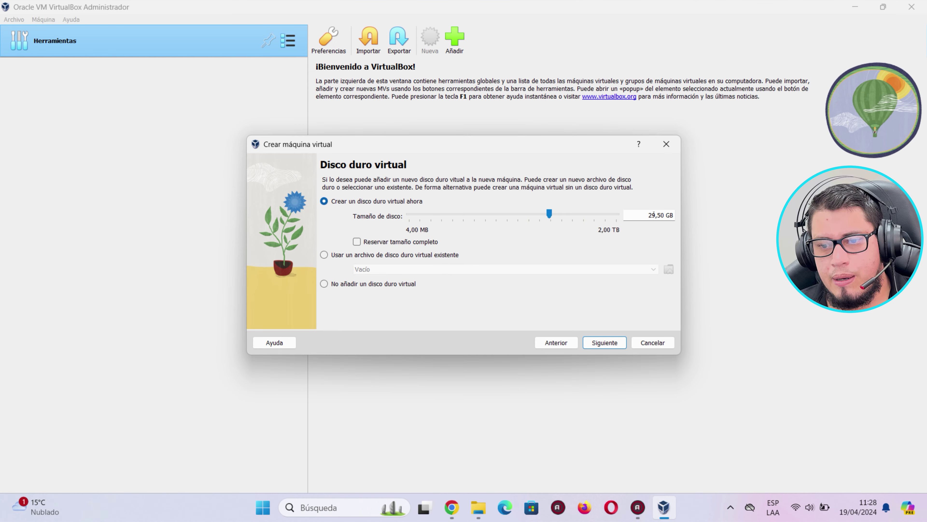
double_click(662, 212)
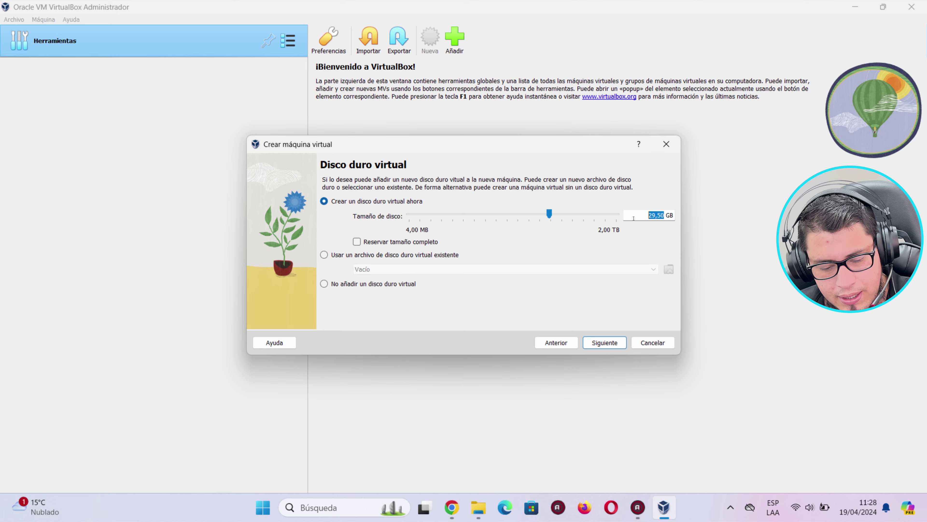
text(30)
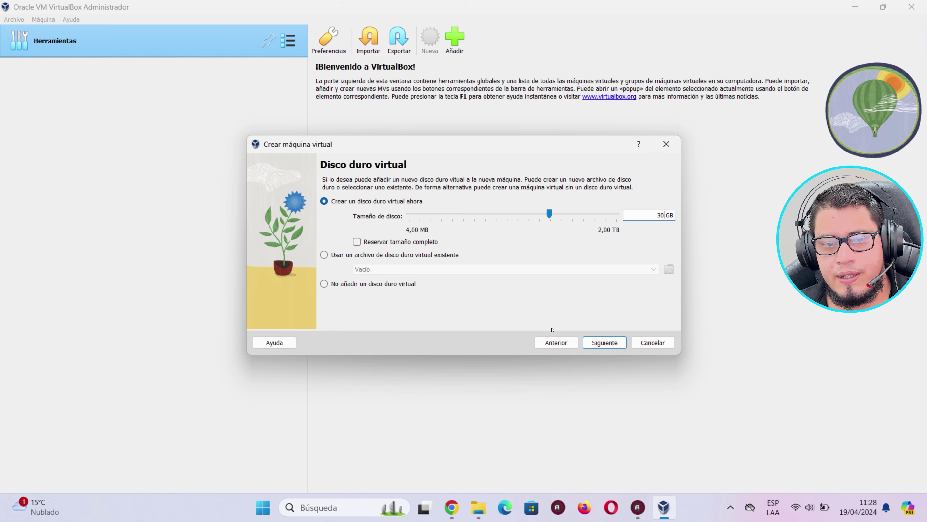
click(621, 345)
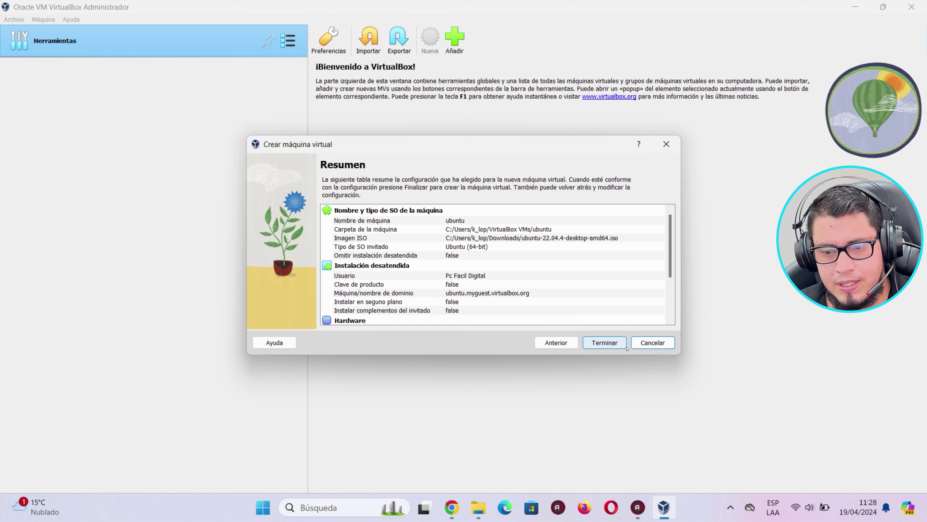
Finish creating the ubuntu VM, power off its window, then start the VM again.
click(604, 346)
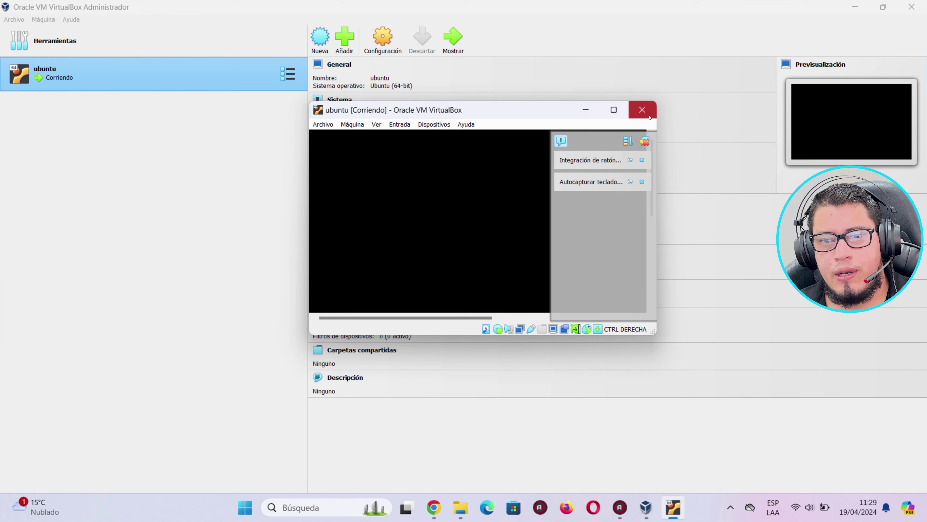
click(641, 110)
click(454, 234)
click(434, 252)
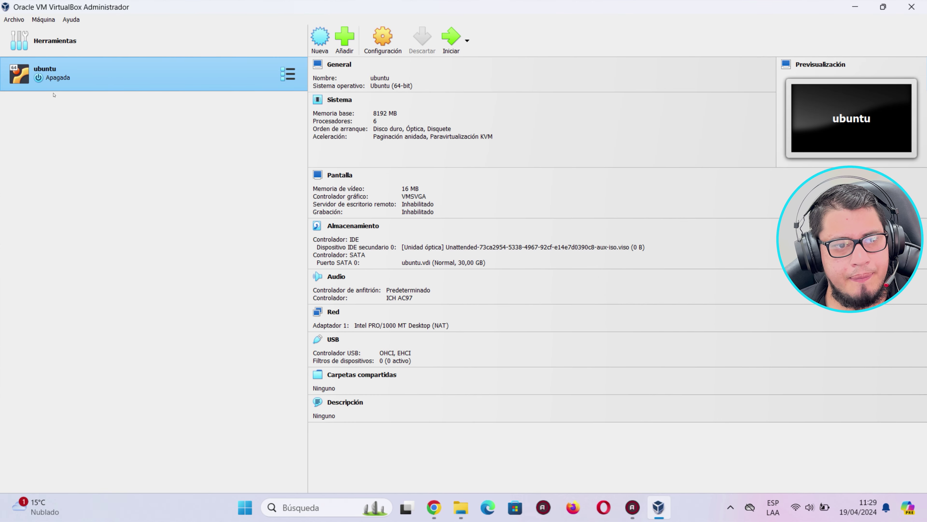
click(452, 38)
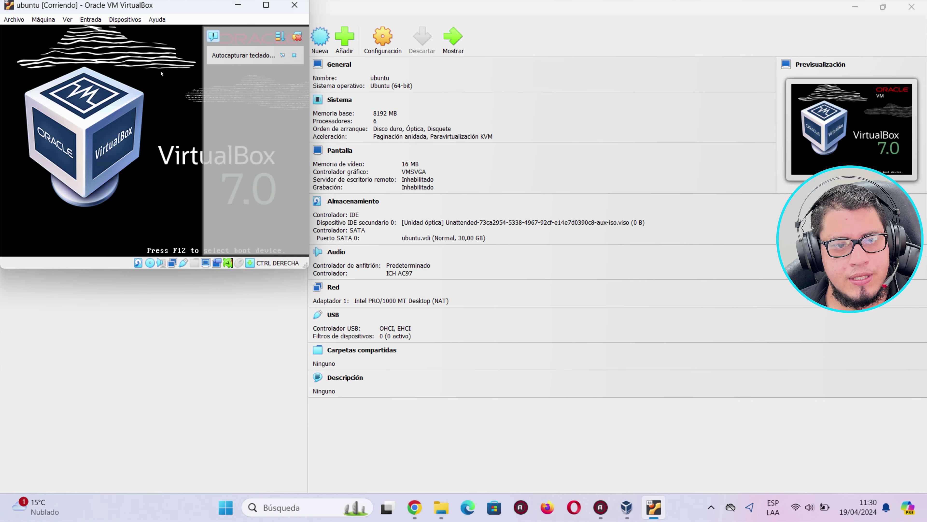
Maximize the VM window, boot Ubuntu (safe graphics) from GRUB, and focus the installer's username field.
click(302, 9)
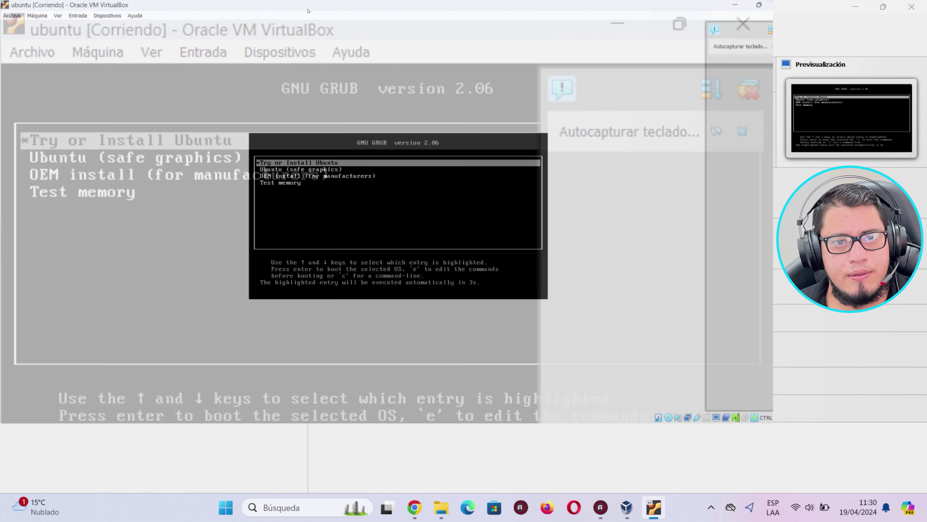
key(Down)
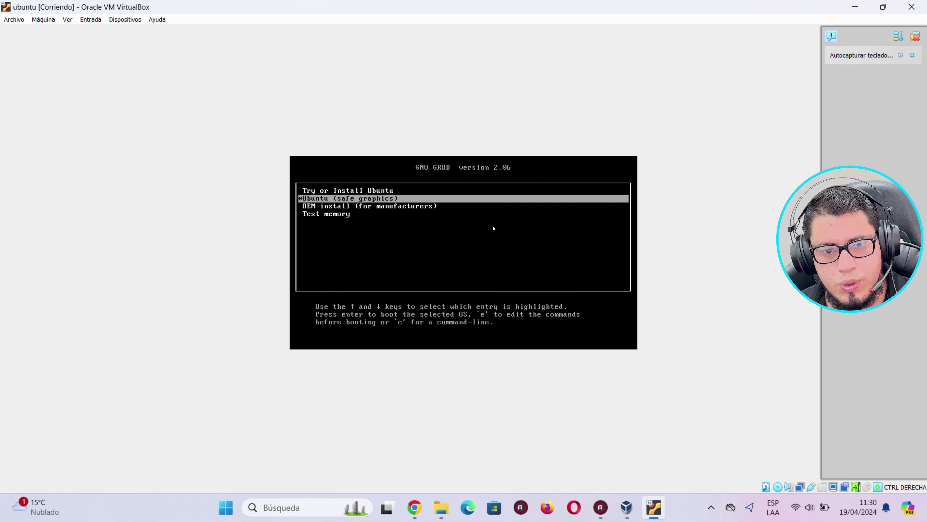
key(Return)
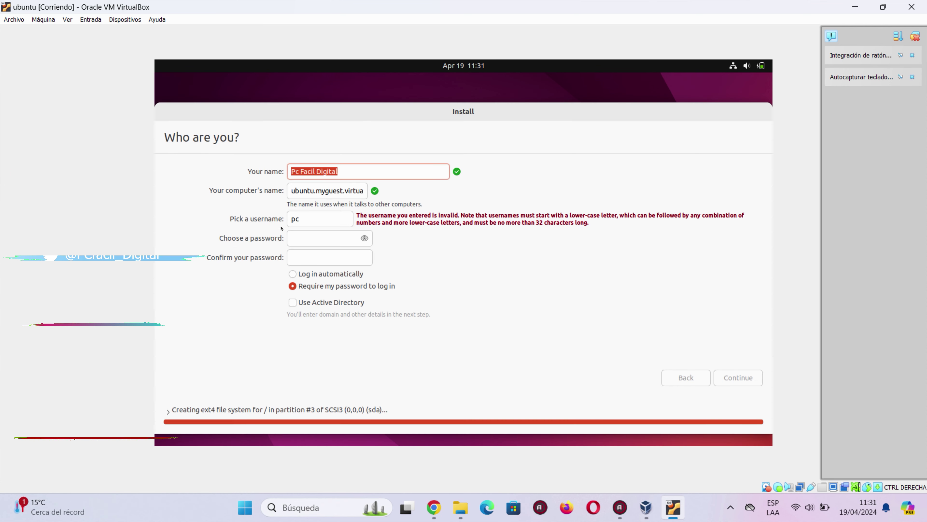
click(306, 218)
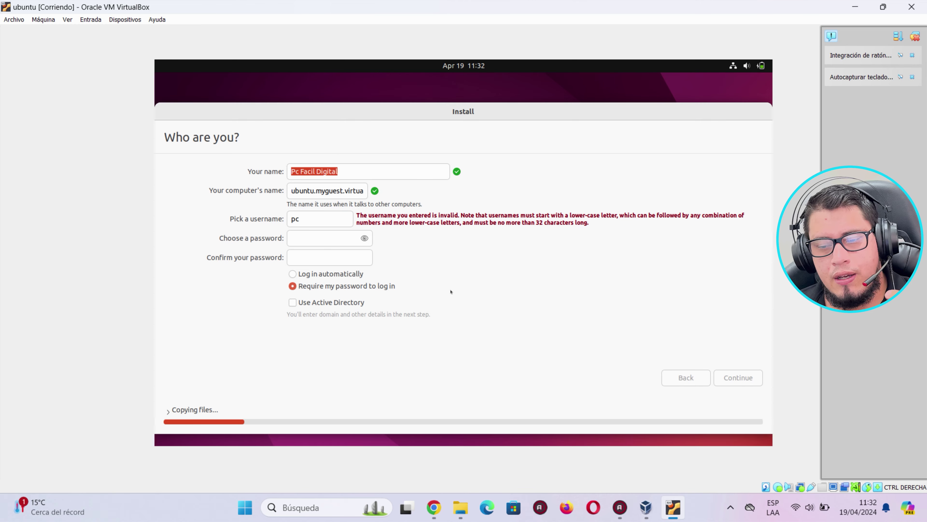
Replace the invalid username with a valid all-lowercase one.
double_click(340, 170)
click(342, 170)
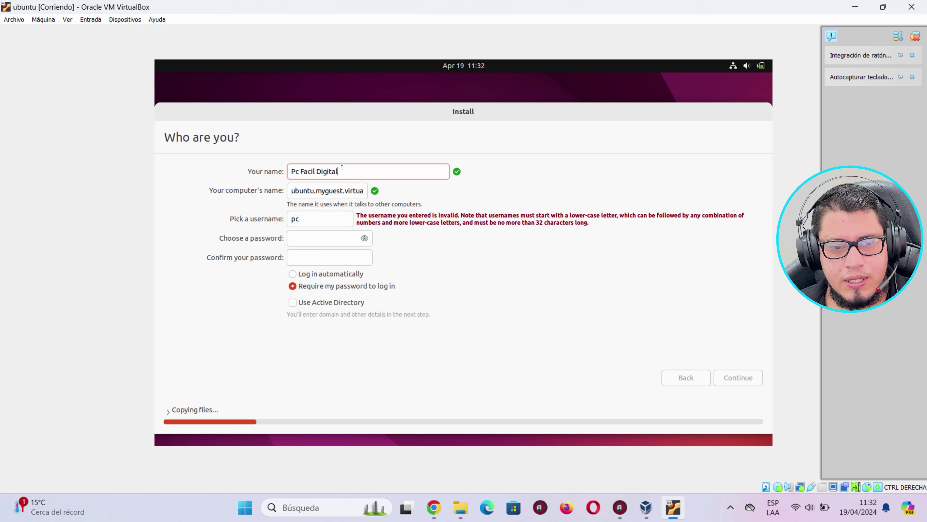
double_click(292, 219)
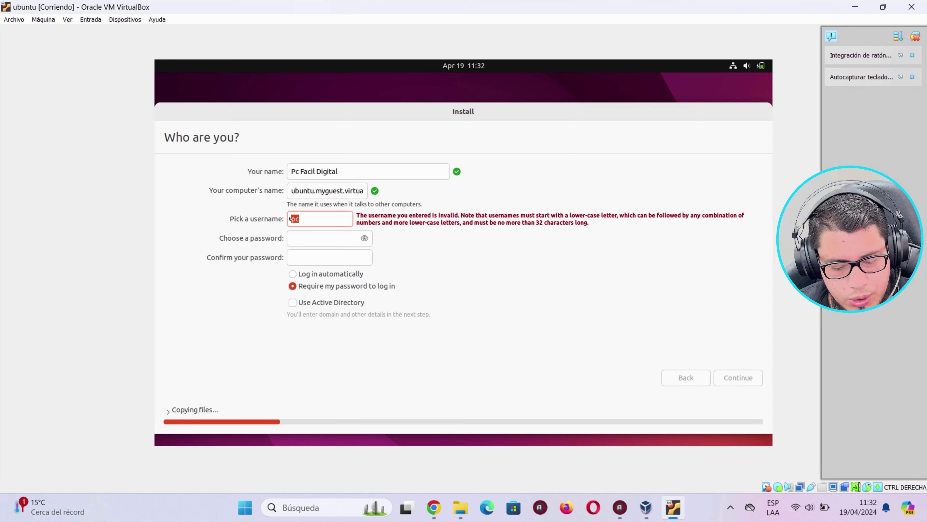
text(pcfacildigital)
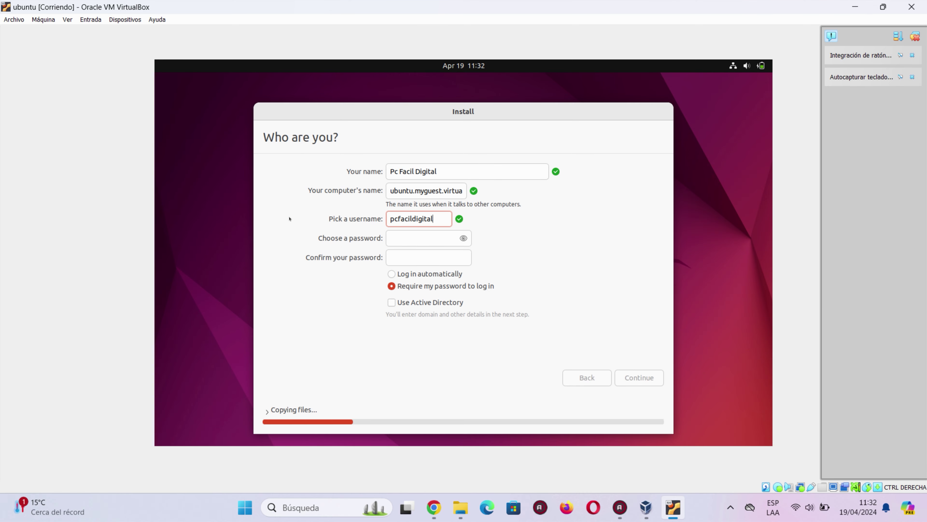
Enter the account password in both password fields and continue the installation.
click(404, 235)
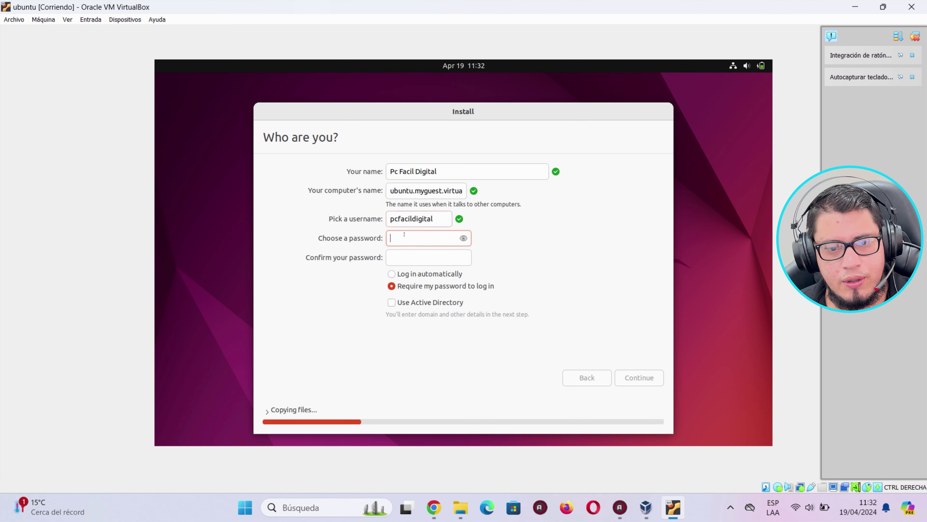
text(*****)
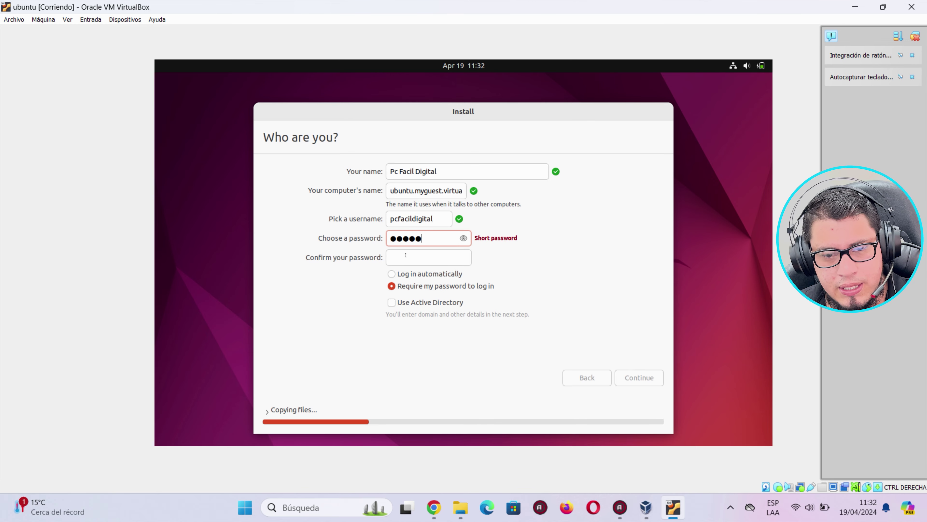
click(407, 256)
text(*****)
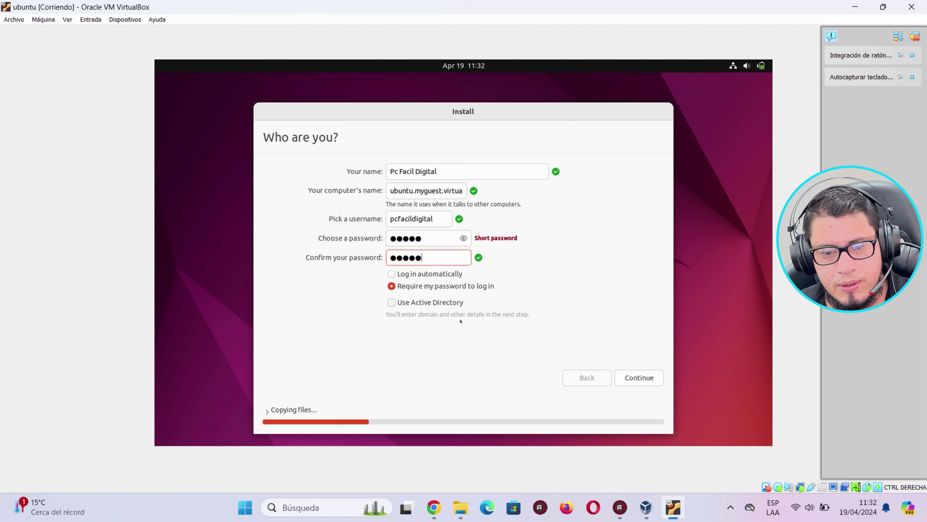
click(617, 370)
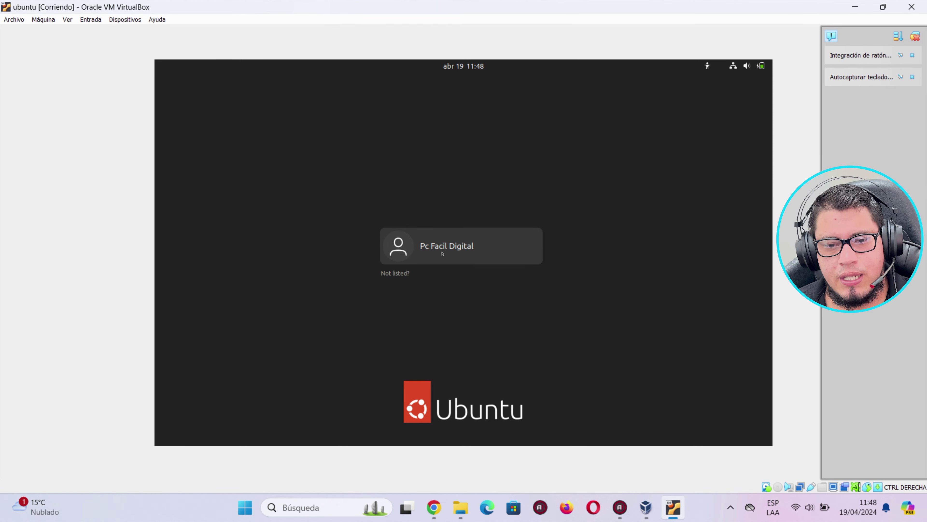
Log in to Ubuntu by selecting the new user account and entering its password.
click(418, 247)
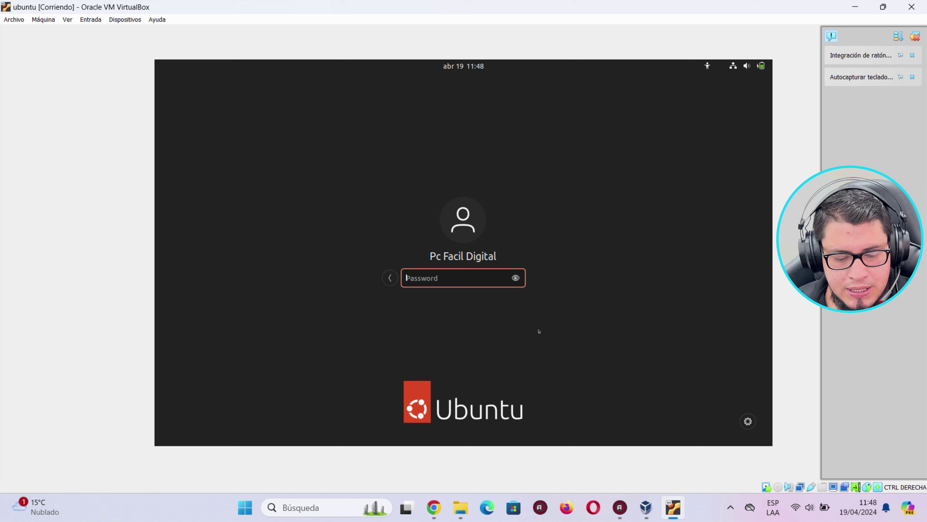
text(****)
key(Return)
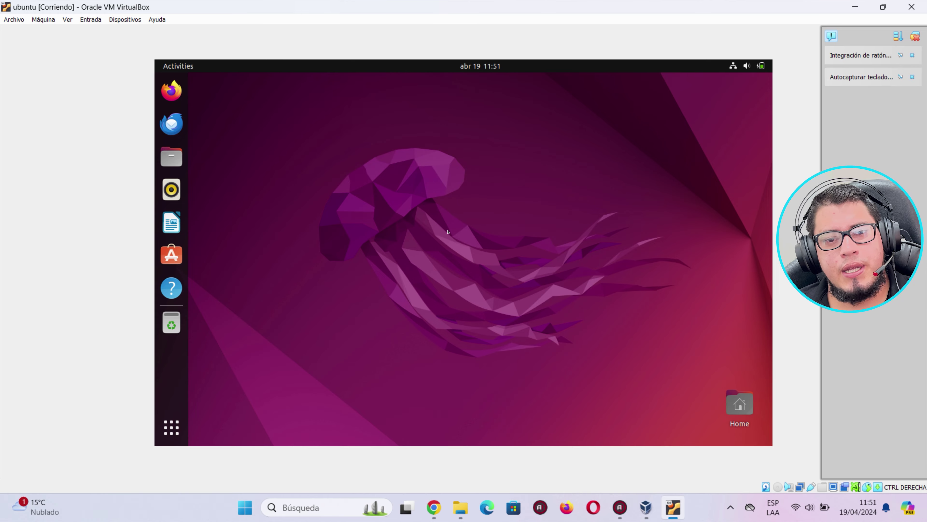
Toggle the Ubuntu app overview, then minimize and restore the VM window.
click(171, 428)
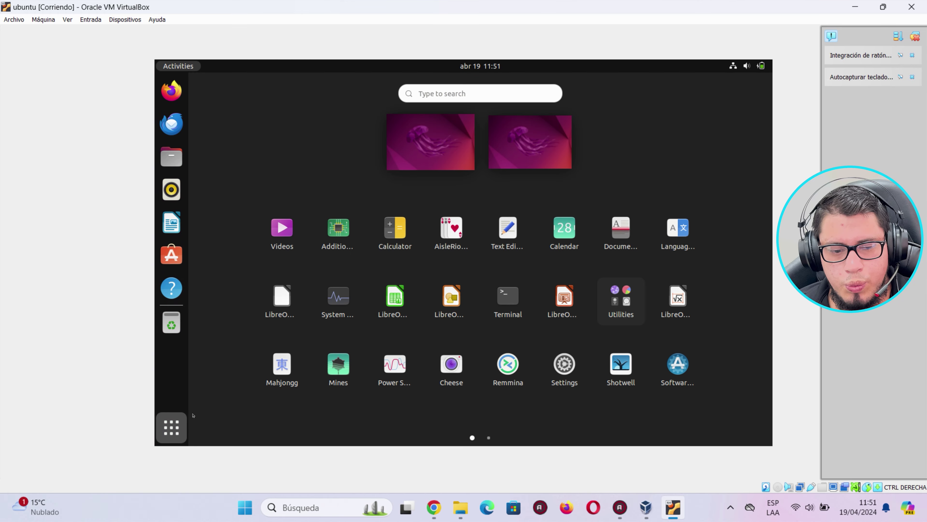
click(171, 427)
click(855, 6)
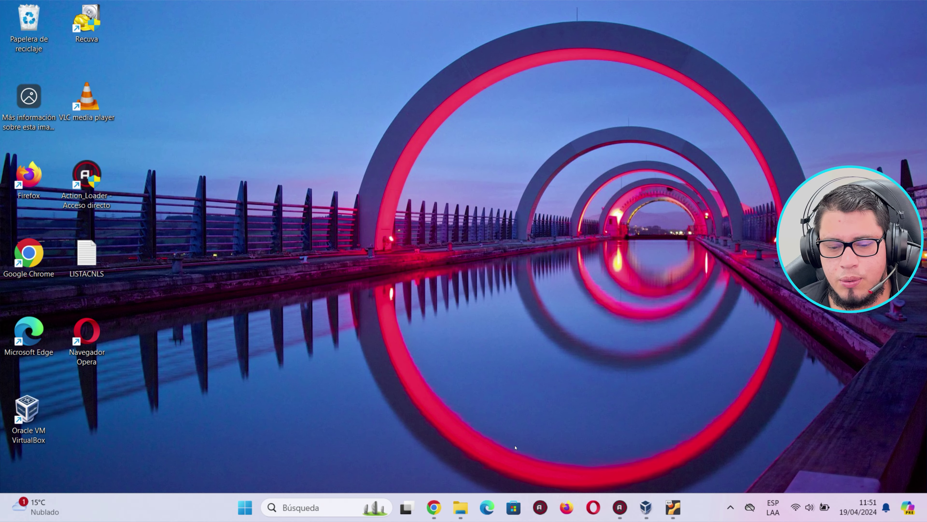
click(246, 508)
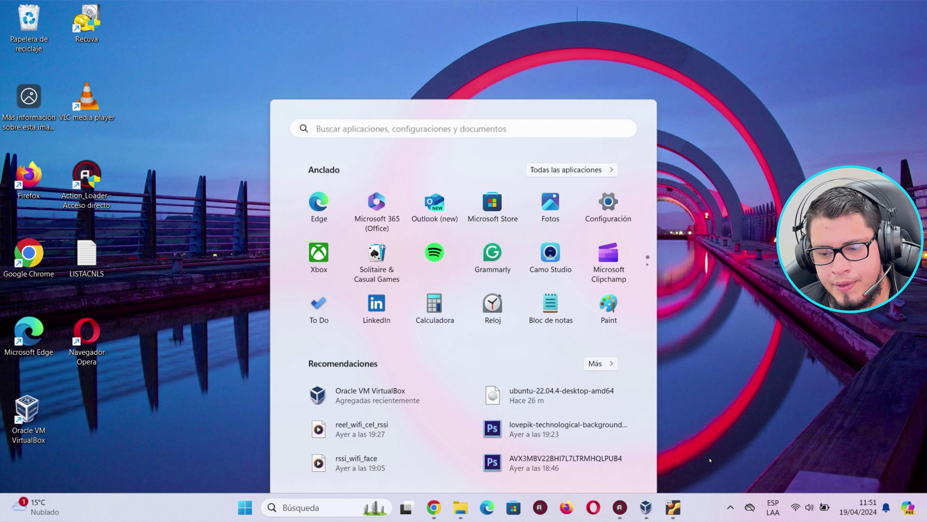
click(673, 507)
click(674, 507)
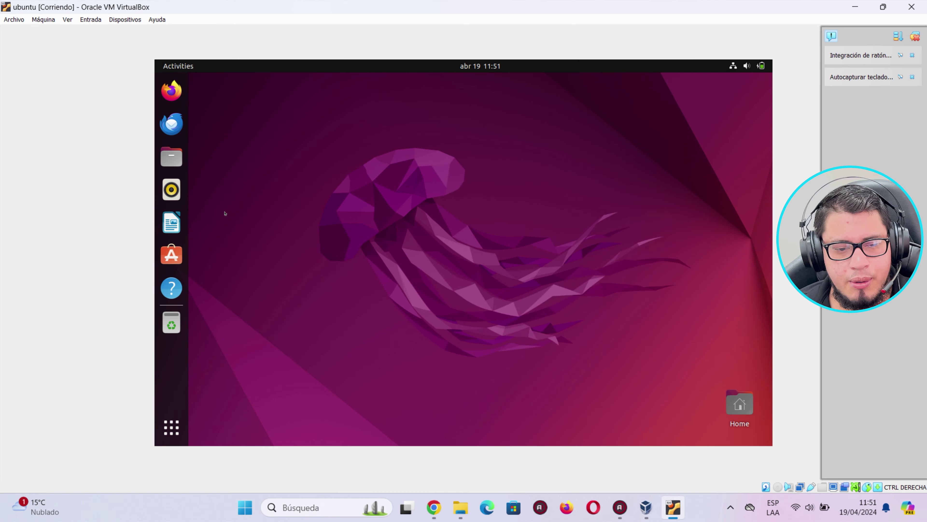
Open Settings > Region & Language and launch Manage Installed Languages.
click(170, 428)
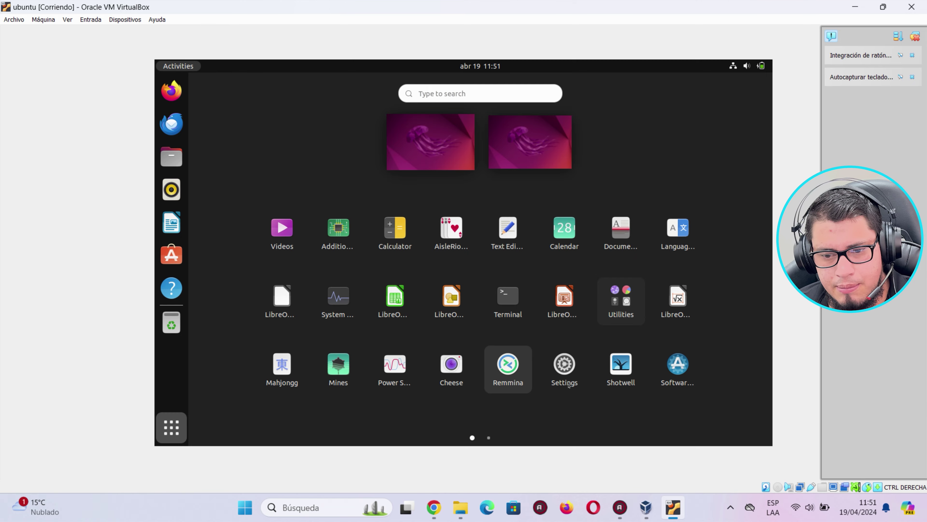
click(564, 367)
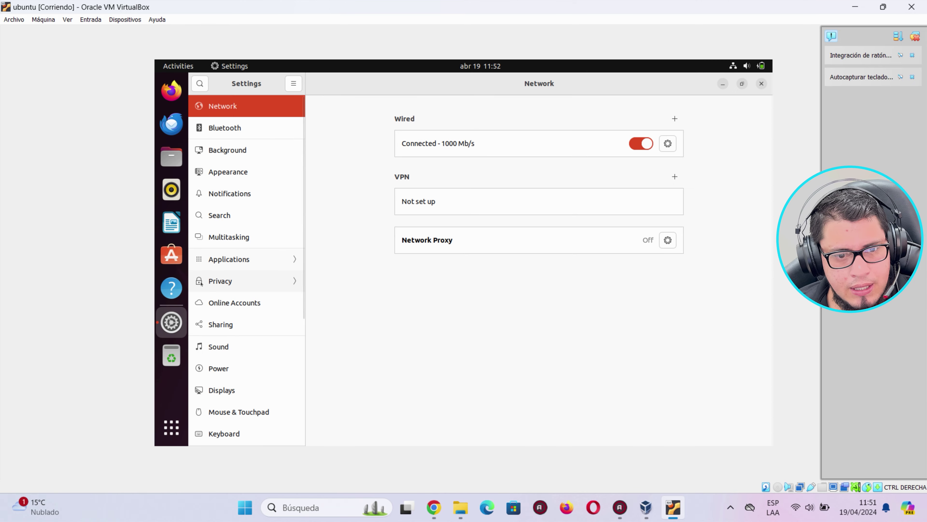
drag(303, 232, 292, 389)
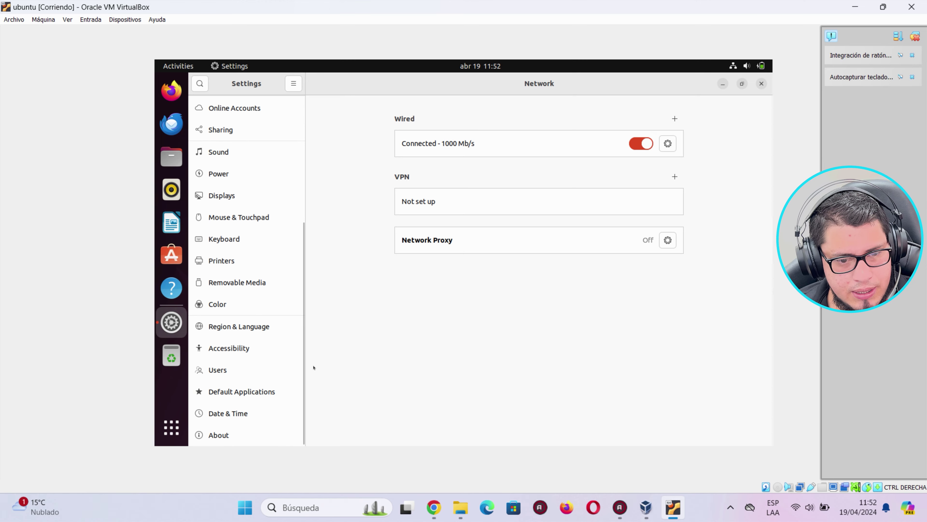
click(221, 330)
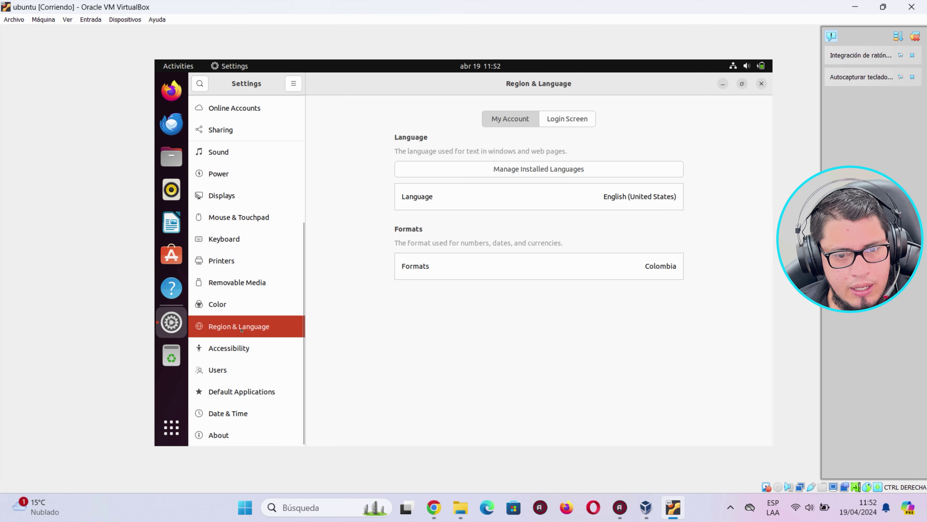
click(509, 171)
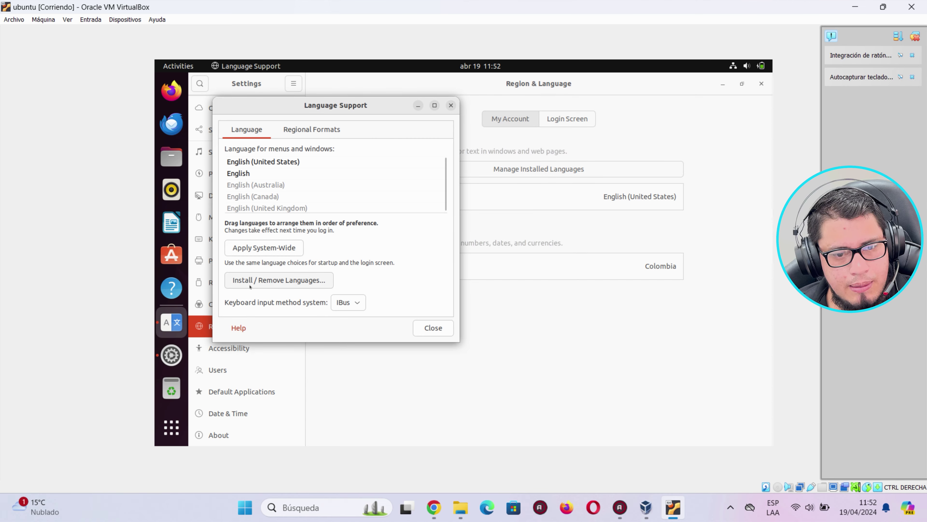
Open the Install / Remove Languages list from Language Support.
click(256, 184)
click(272, 174)
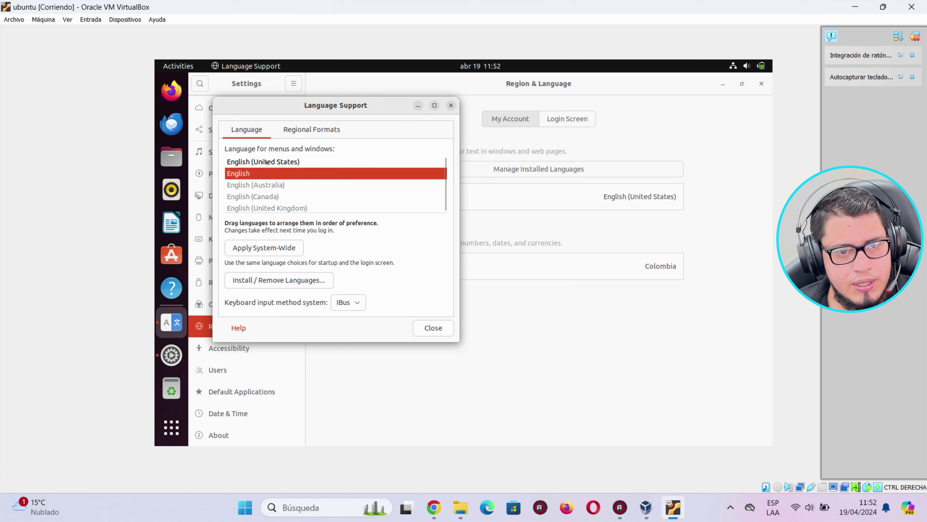
click(266, 162)
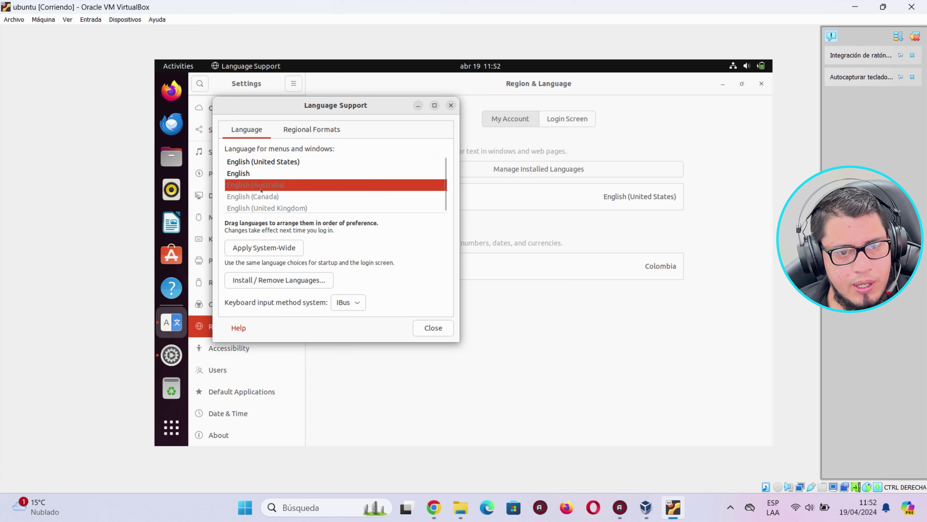
click(250, 279)
scroll(401, 266, down, 4)
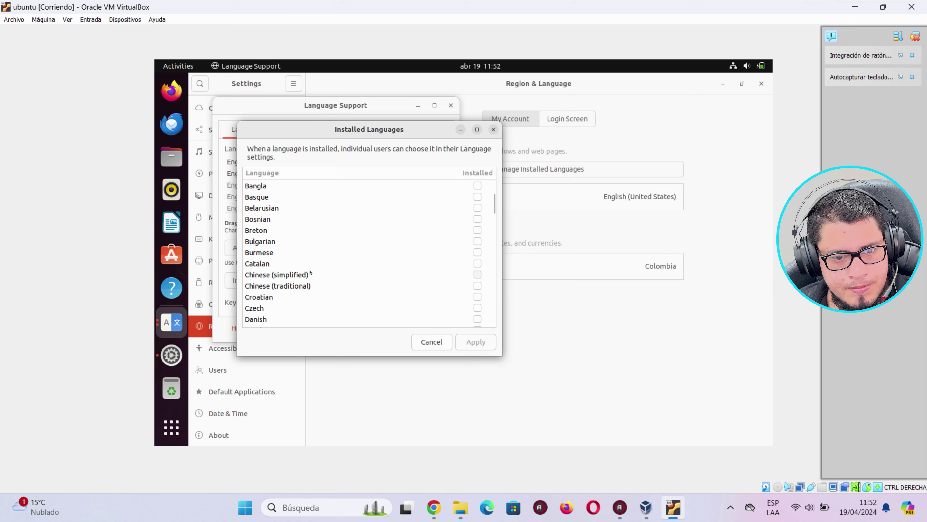
scroll(310, 272, up, 3)
Tick Spanish for installation, apply the changes, and authenticate with the admin password.
click(478, 218)
drag(493, 192, 481, 314)
click(485, 229)
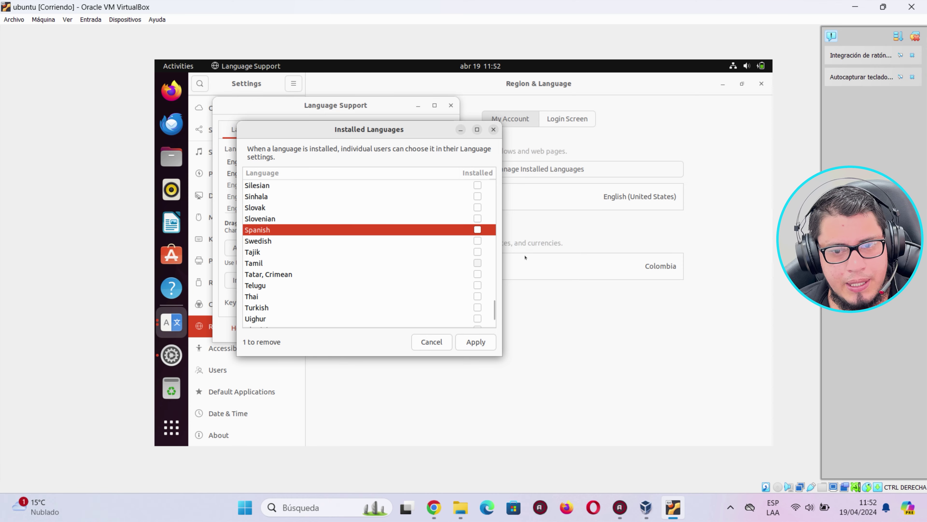
click(477, 230)
click(476, 341)
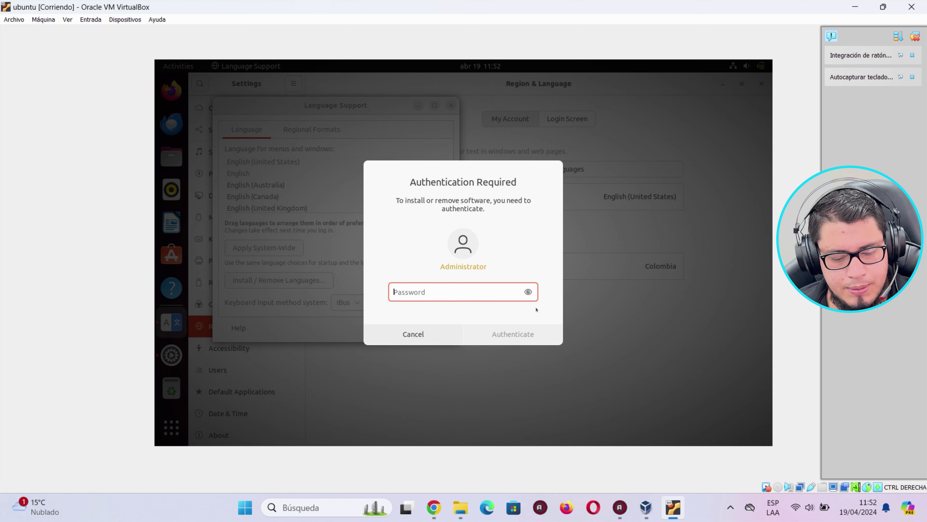
text(•••••)
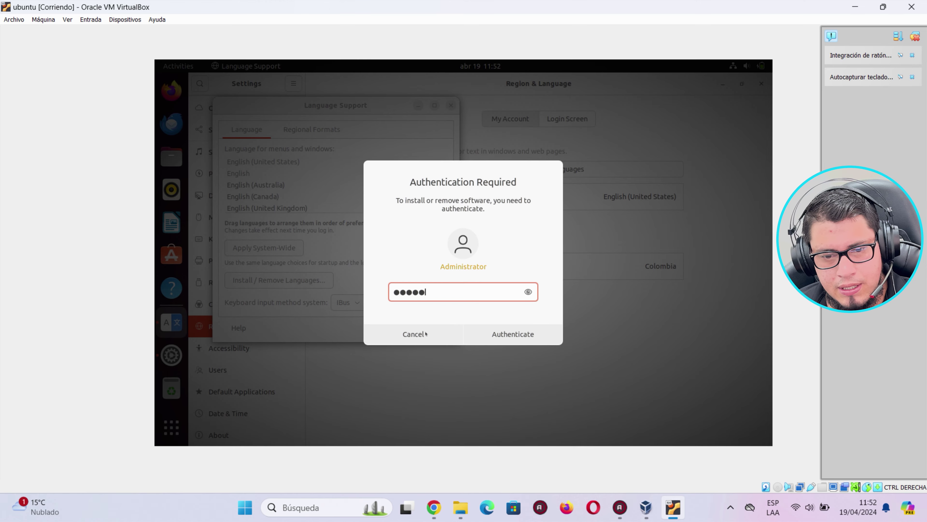
click(521, 341)
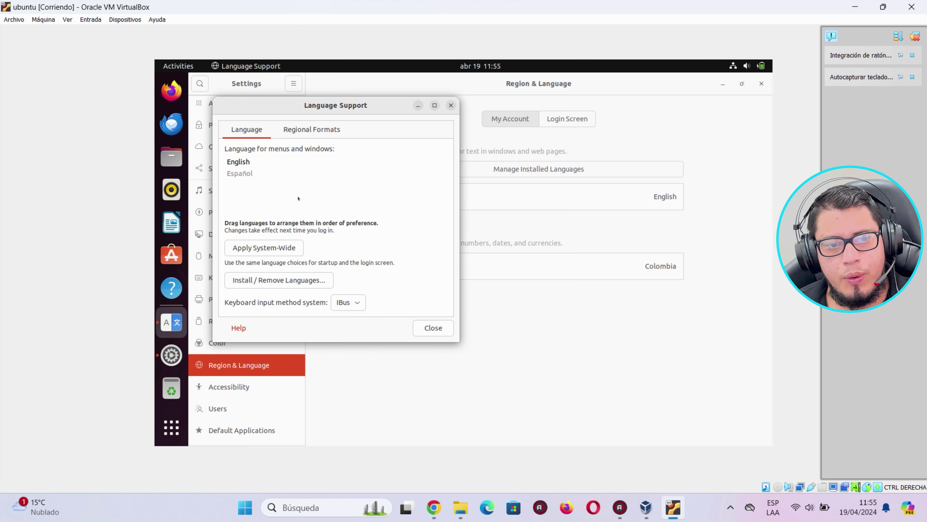
Move Español above English, close Language Support, and set the account language to Spanish.
drag(254, 173, 239, 163)
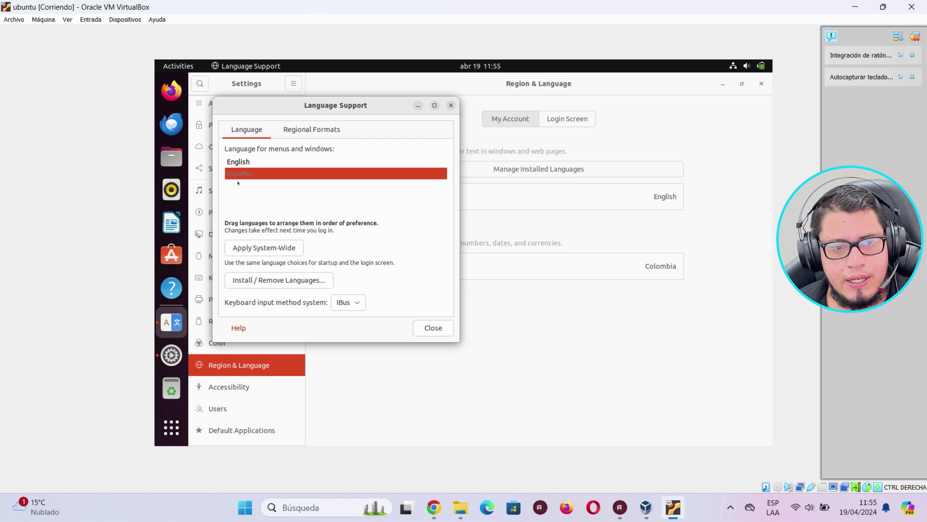
click(239, 162)
click(239, 173)
click(239, 162)
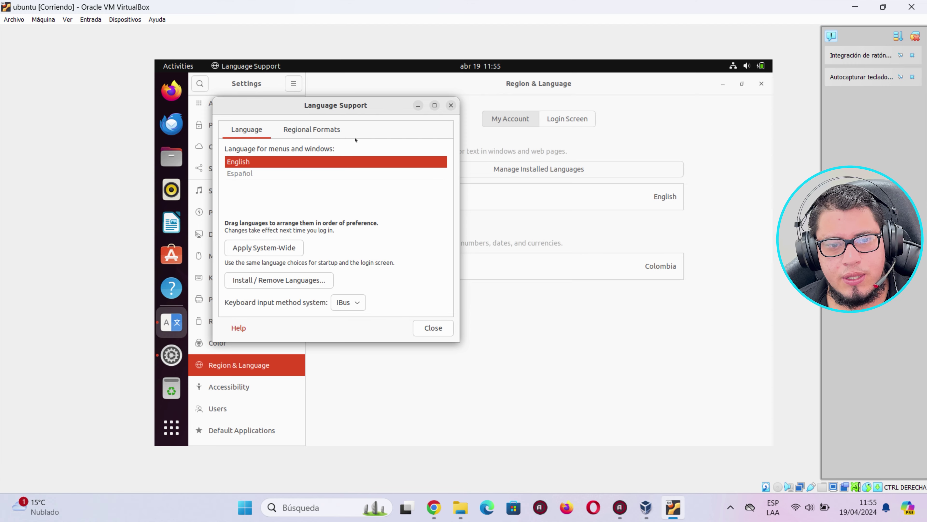
click(451, 105)
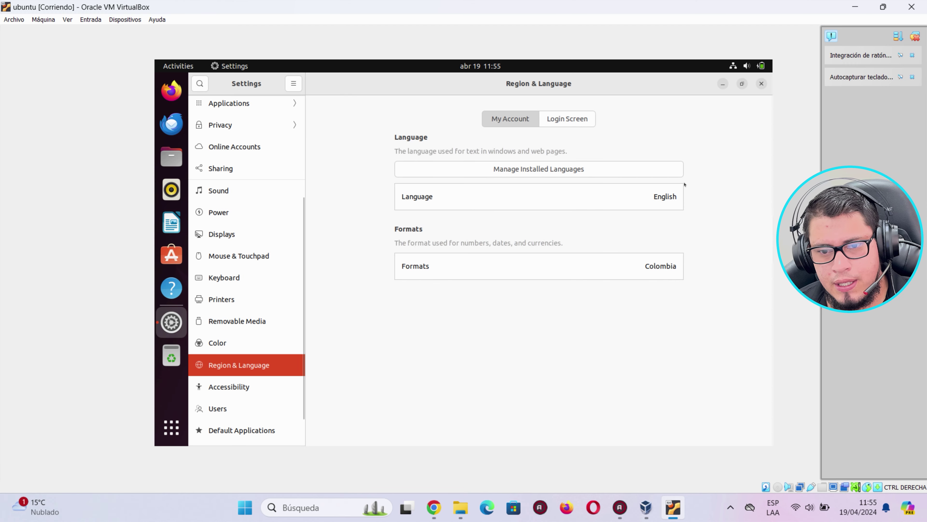
click(441, 197)
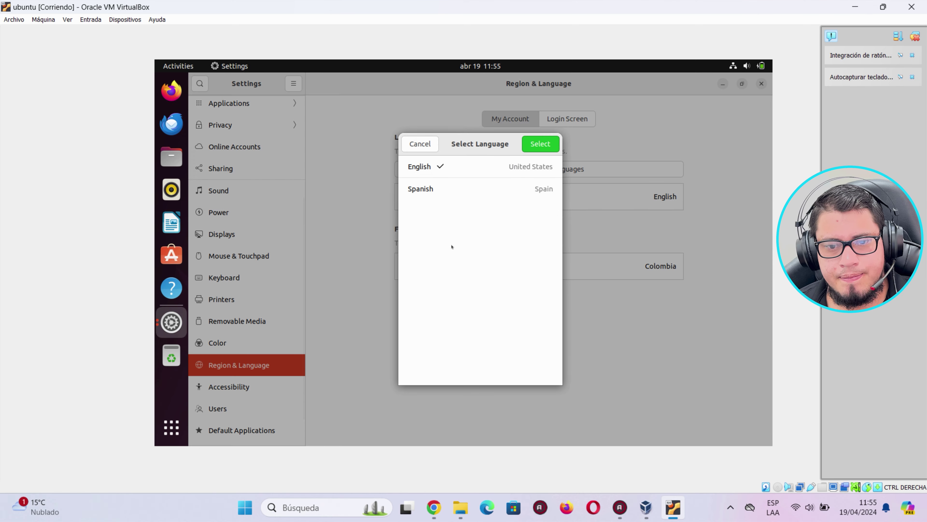
click(543, 139)
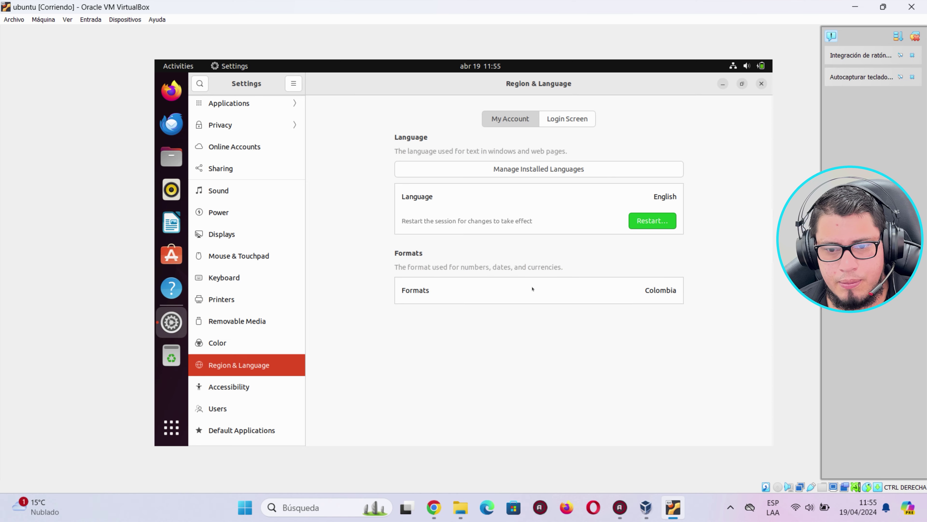
Set the regional formats to Ecuador.
click(656, 299)
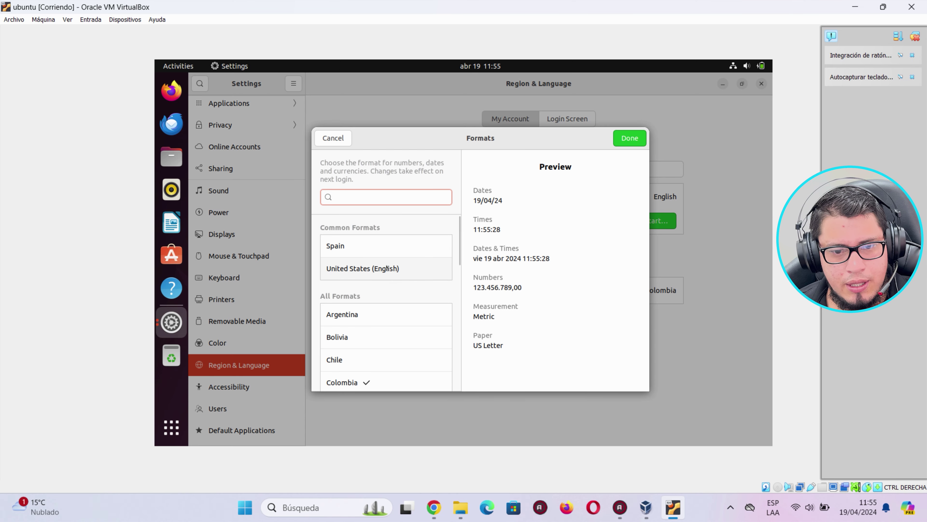
scroll(333, 319, down, 5)
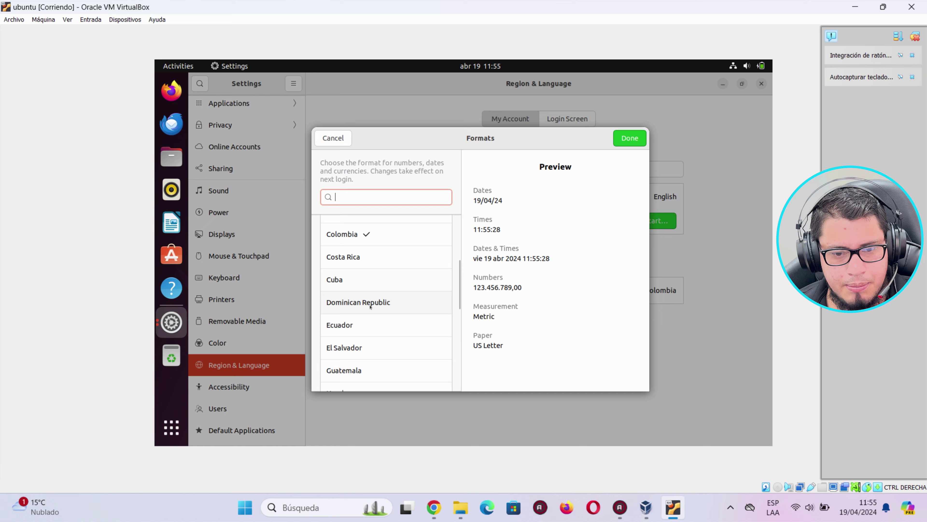
click(360, 325)
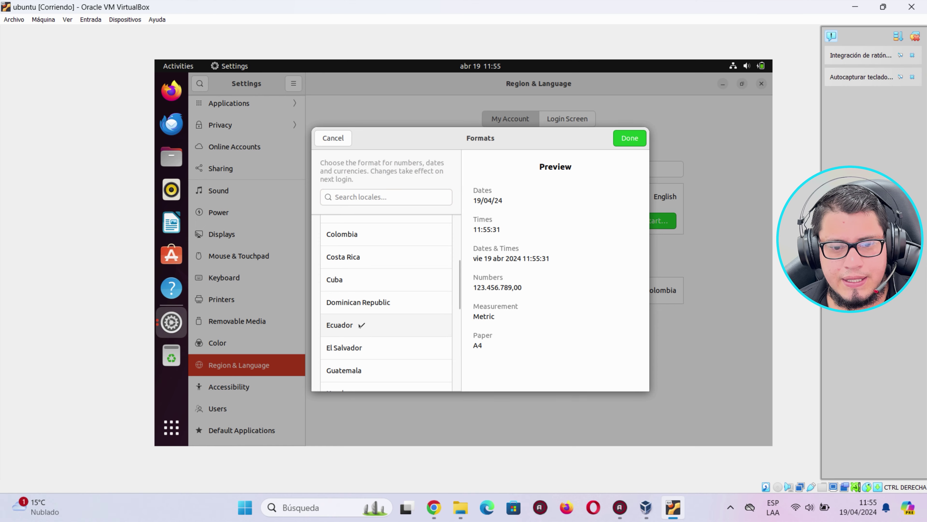
click(630, 138)
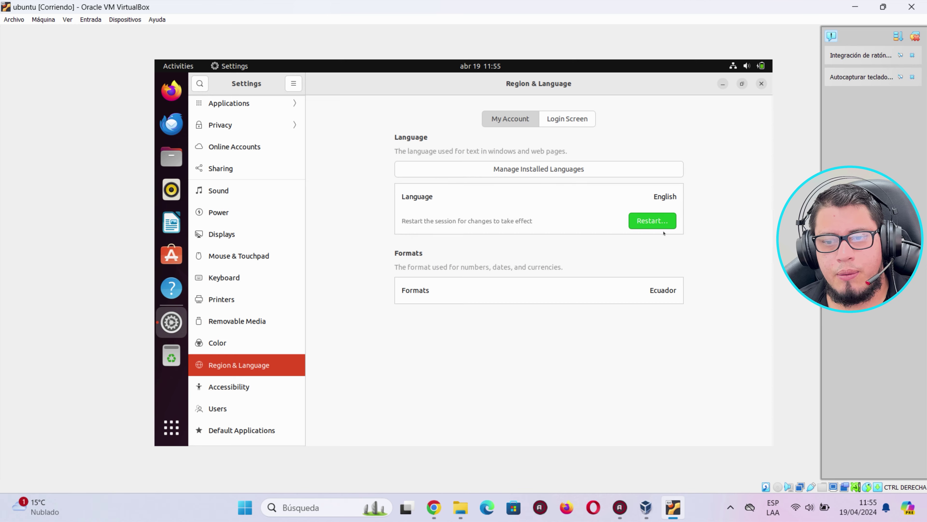
Restart the session by logging out, then log back in with the user's password.
click(647, 224)
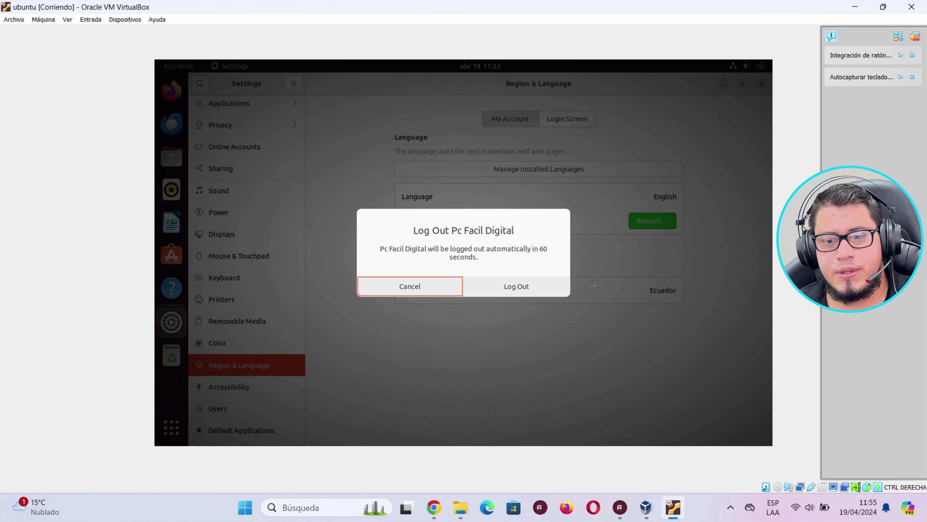
click(520, 288)
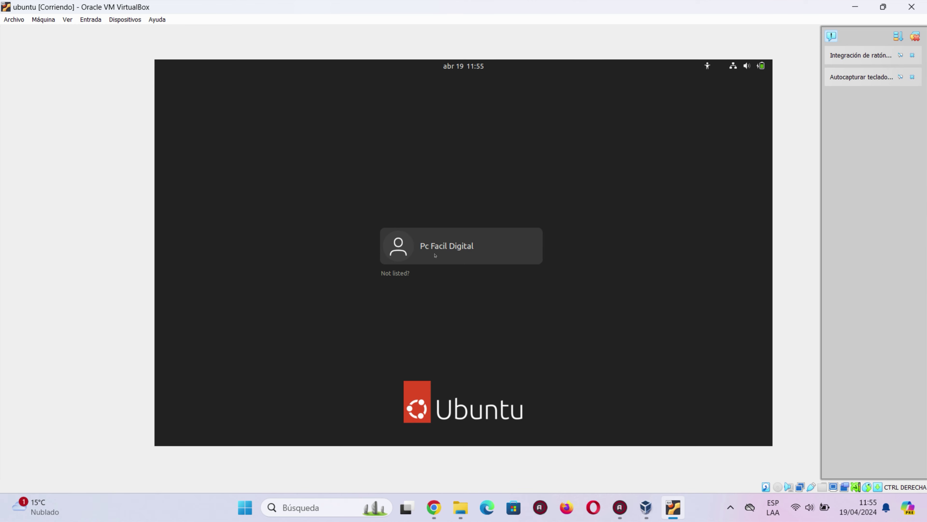
click(435, 256)
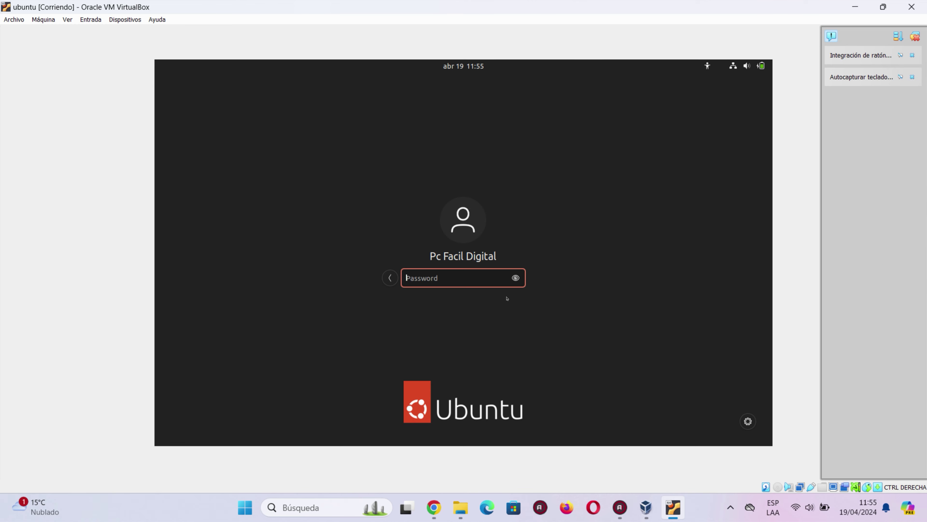
text(*****)
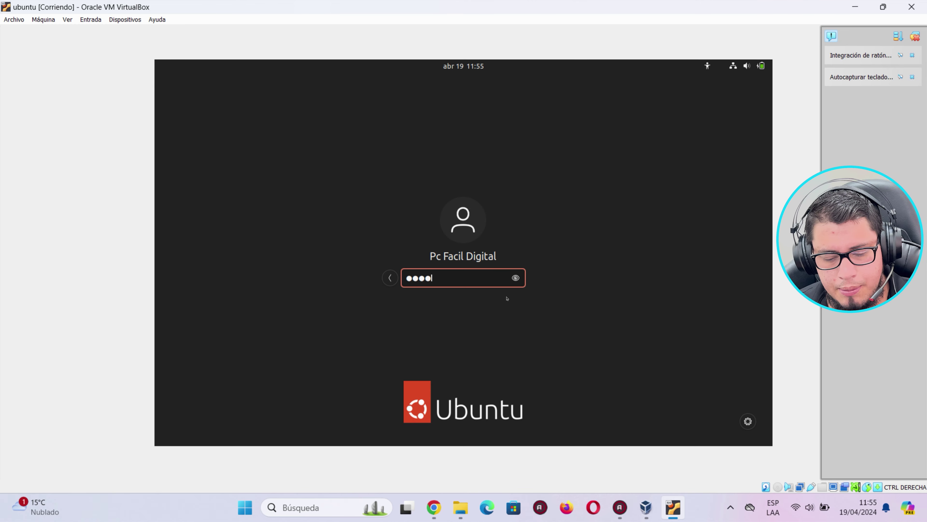
key(Return)
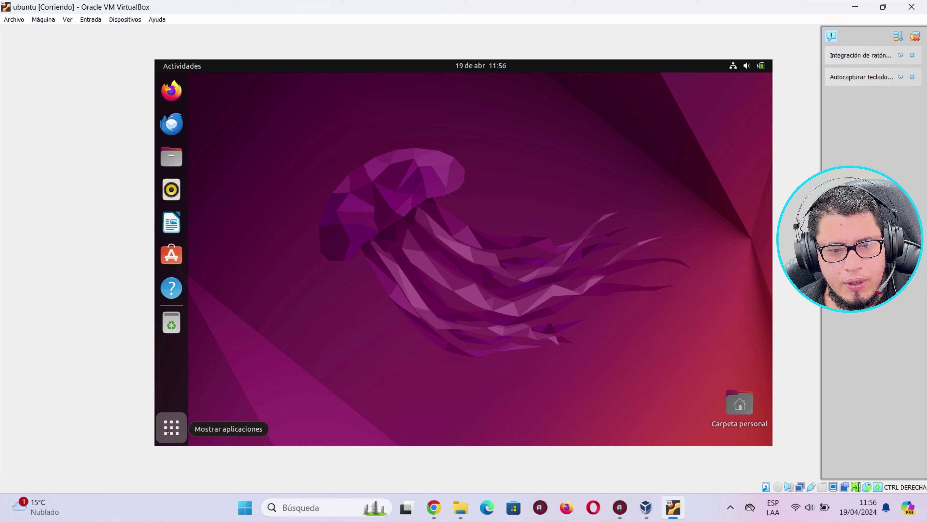
Open Configuración to confirm Idioma Español (España) and Formatos Ecuador.
click(172, 428)
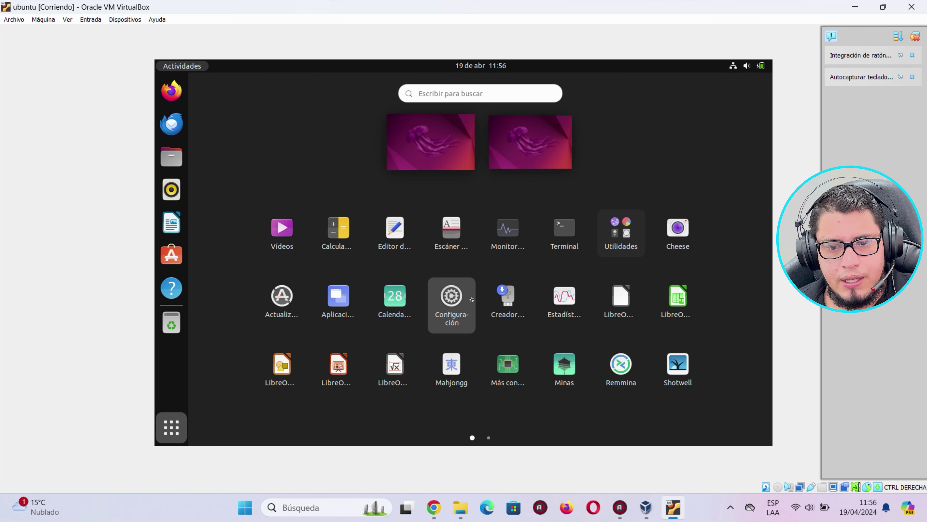
click(452, 297)
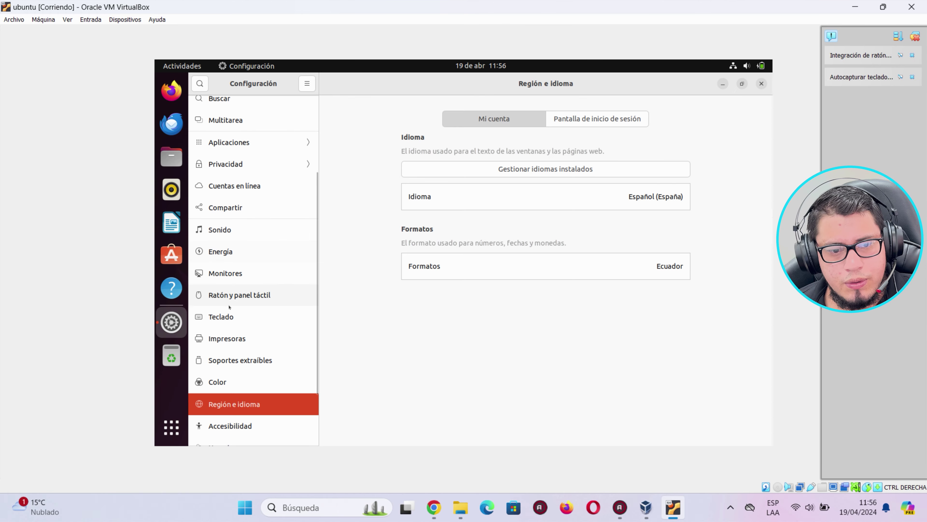
scroll(215, 312, up, 5)
scroll(216, 312, down, 3)
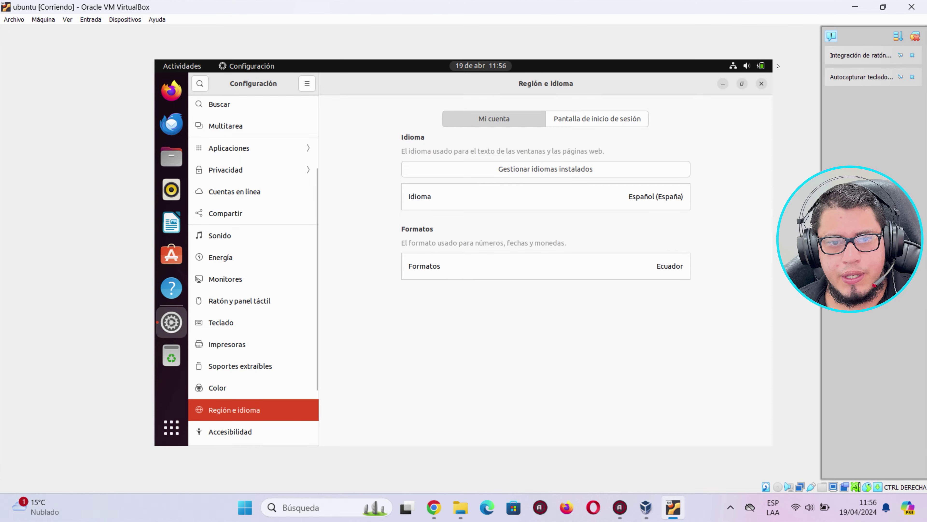